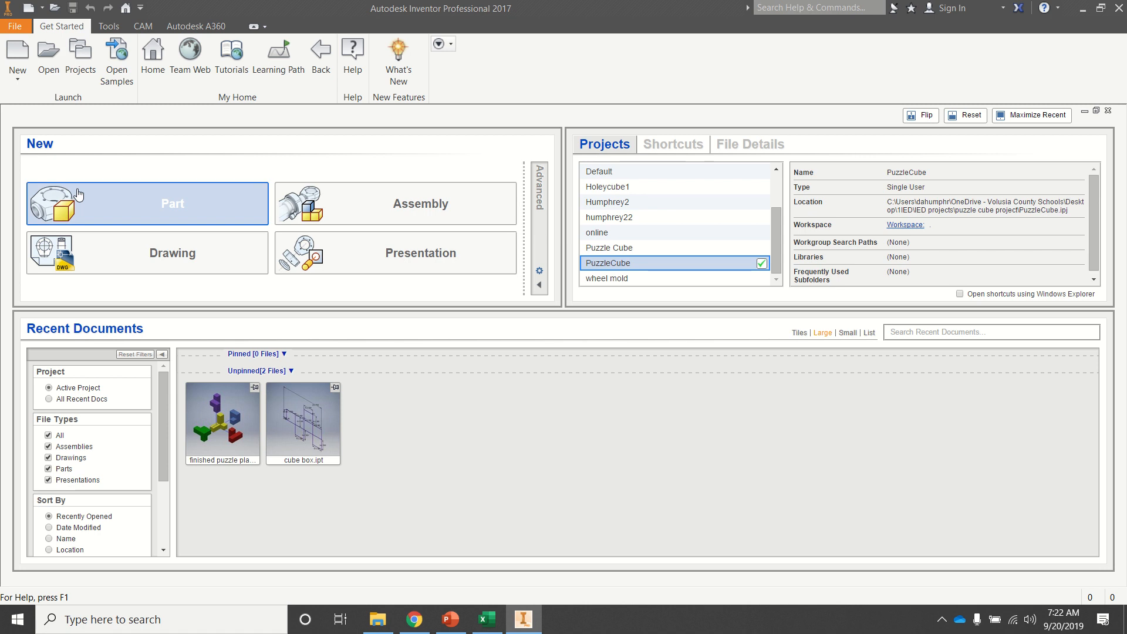
Step: Create a drawing from the NSBMultiview.idw template, entering the student's name and period 1 for the title block
click(16, 51)
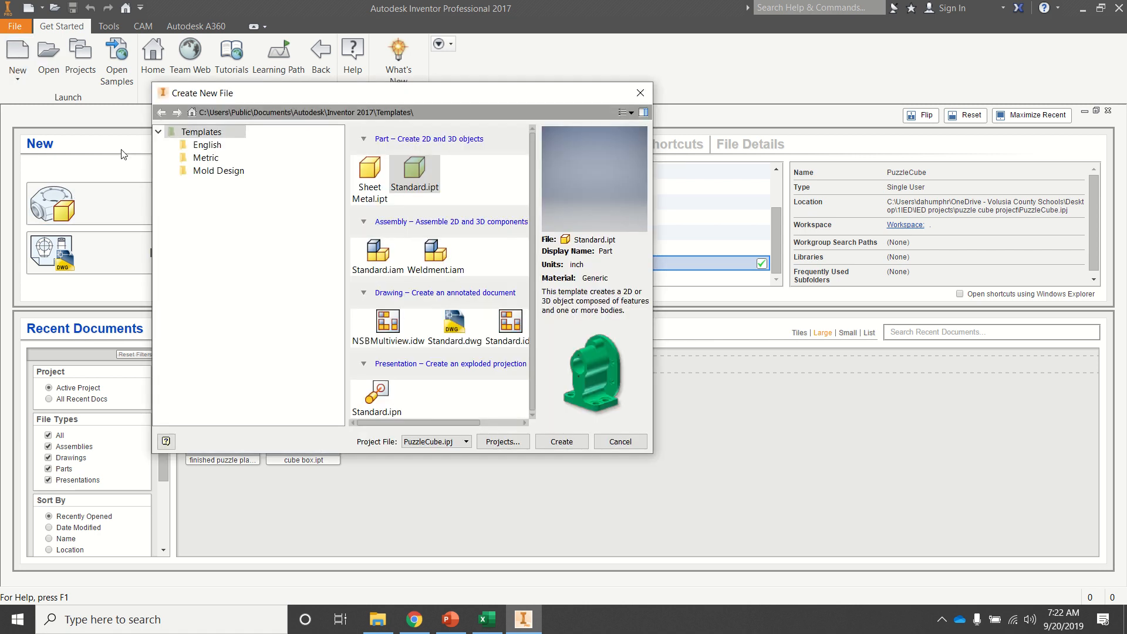
click(390, 327)
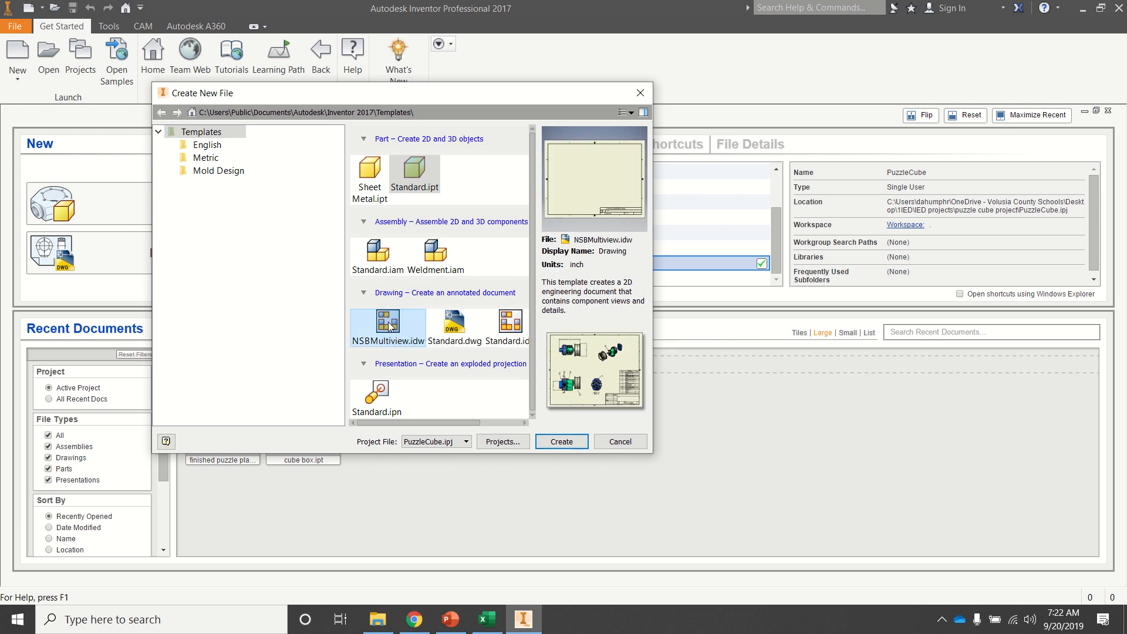
click(562, 442)
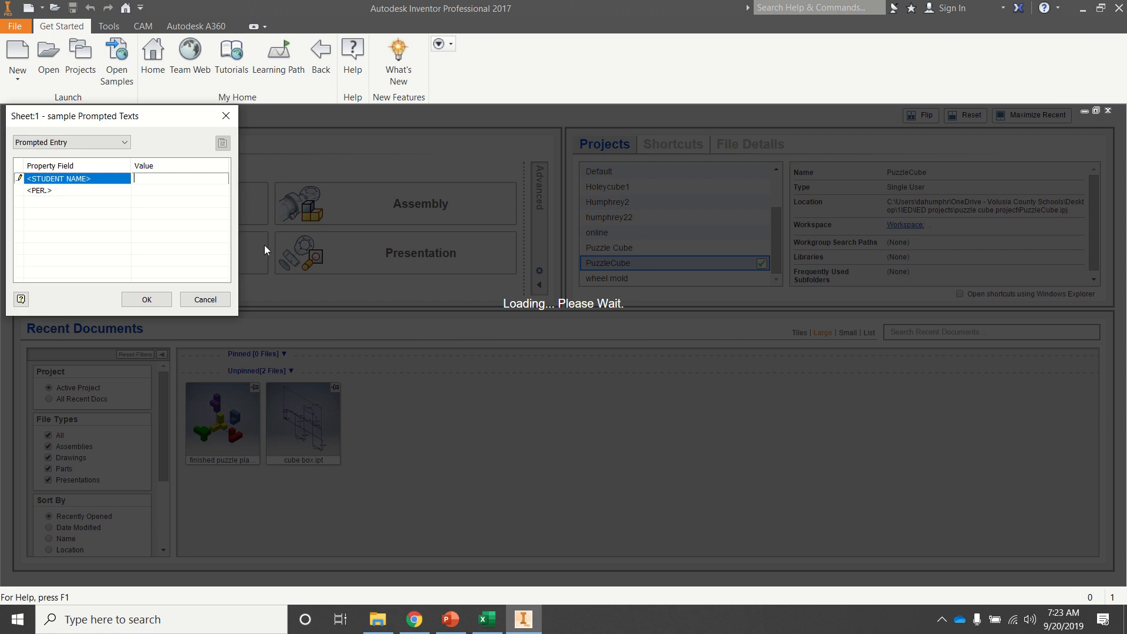
text(Humphrey)
click(215, 189)
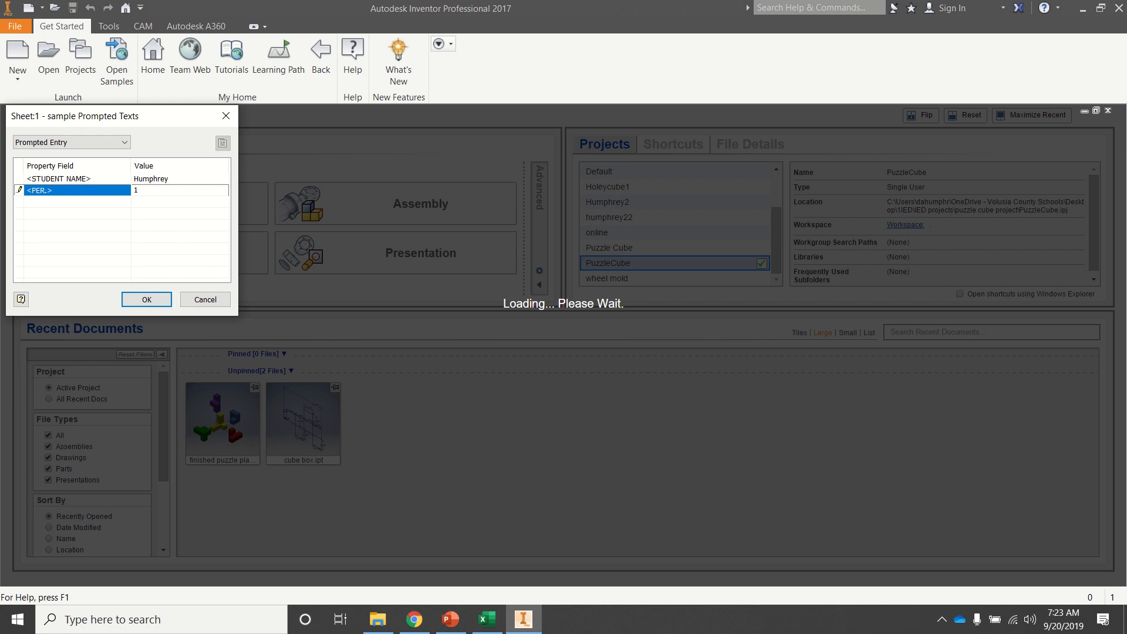
click(146, 299)
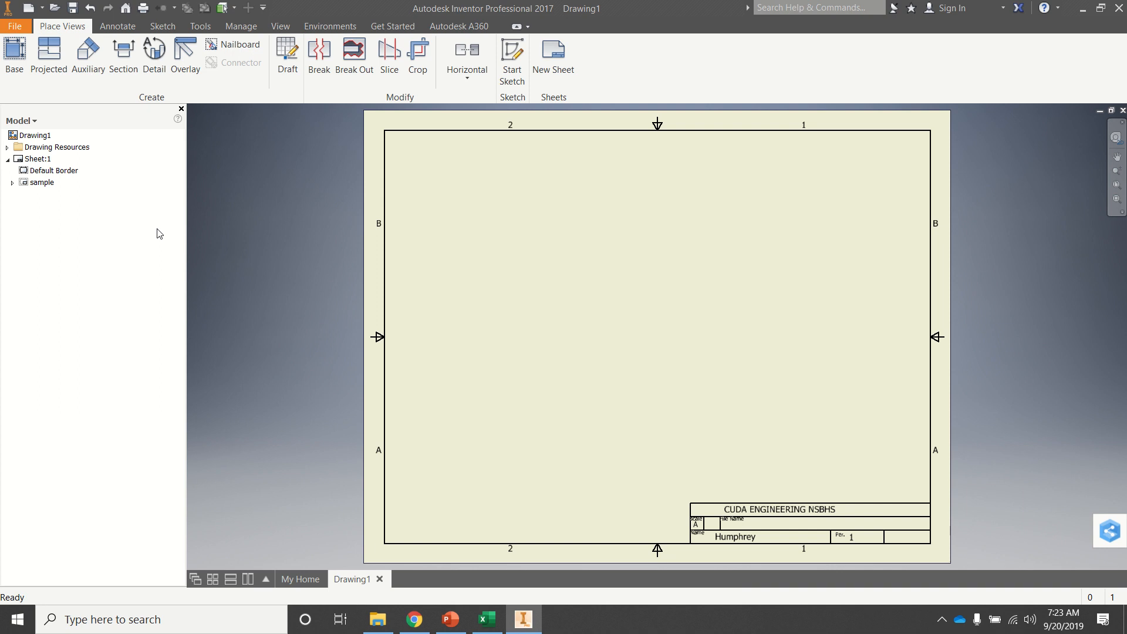
Step: Start a base view and load the green part from the puzzle cube project folder, listing all Inventor file types
click(14, 54)
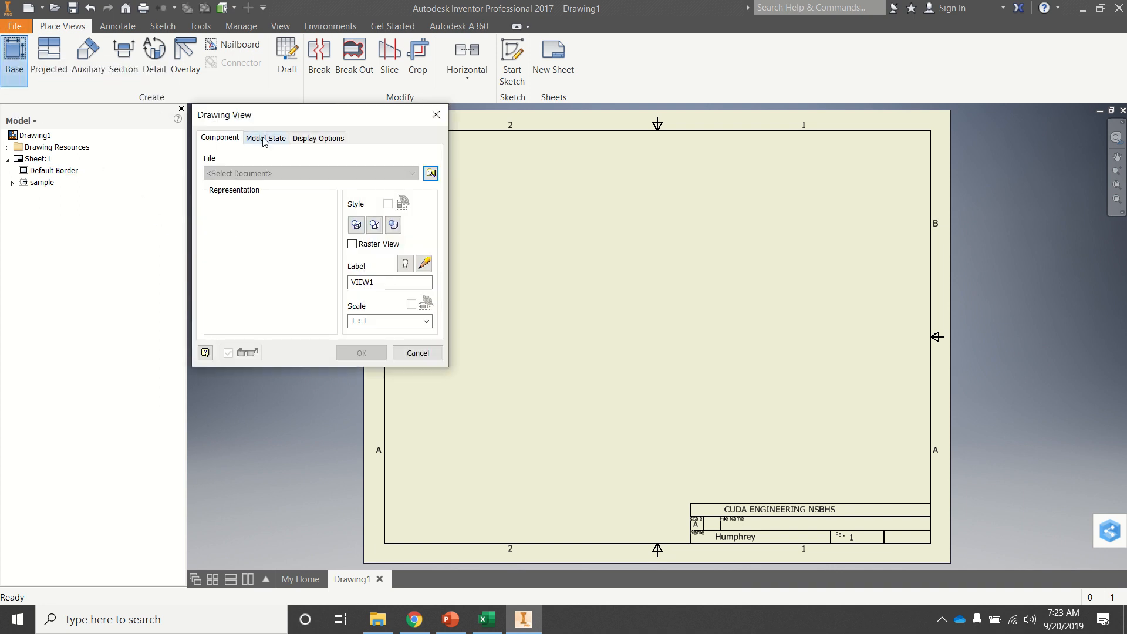
click(432, 174)
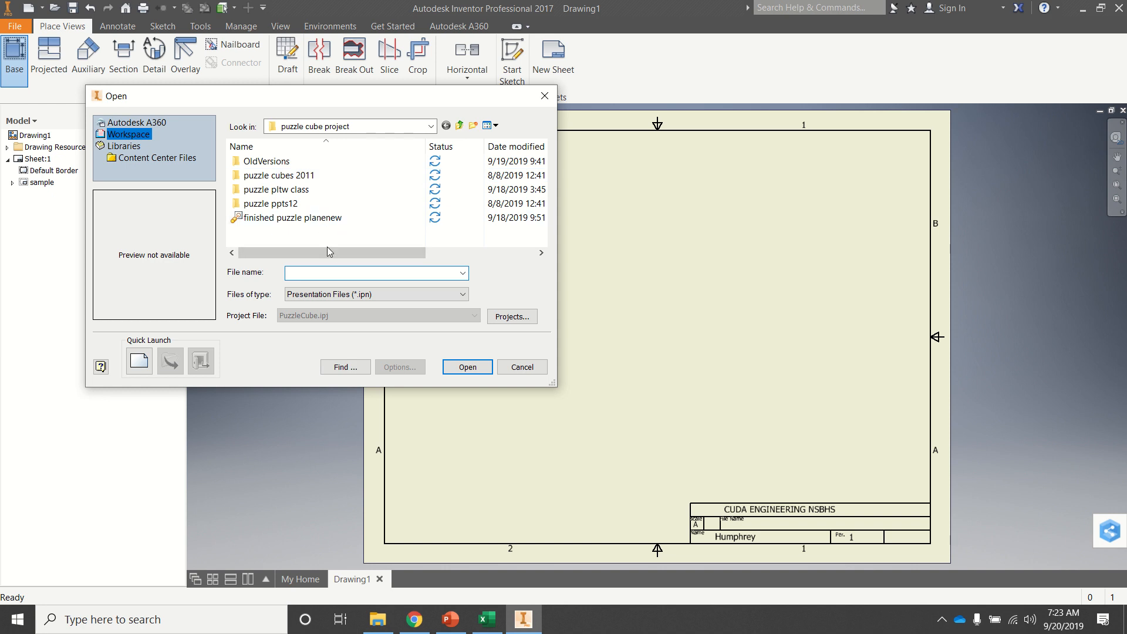
click(359, 295)
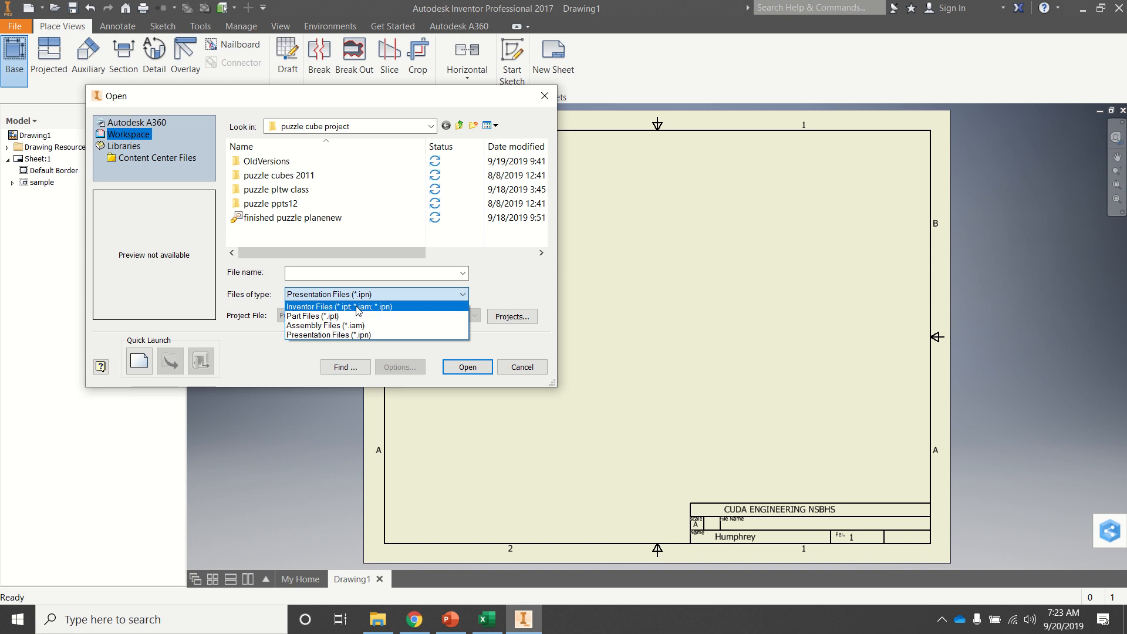
click(356, 307)
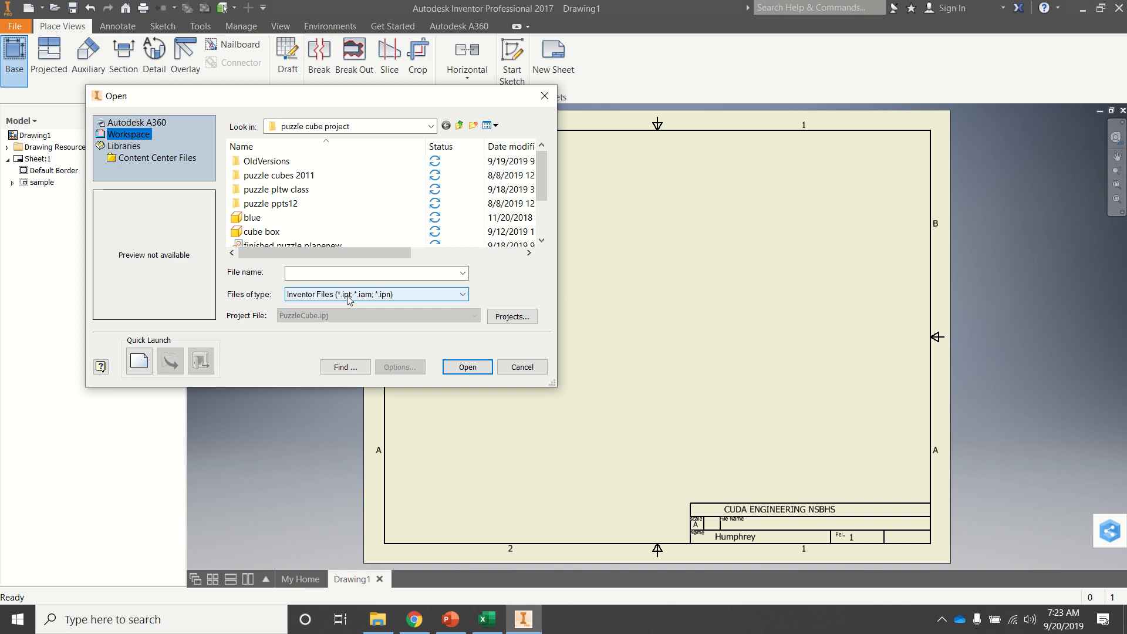
scroll(269, 207, down, 1)
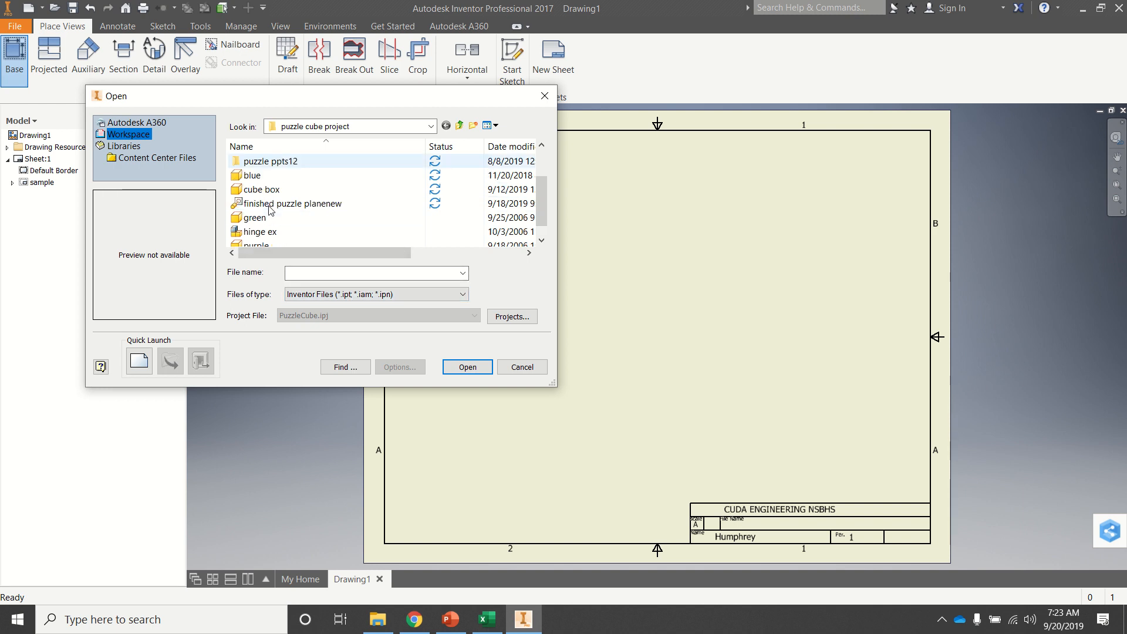
click(258, 218)
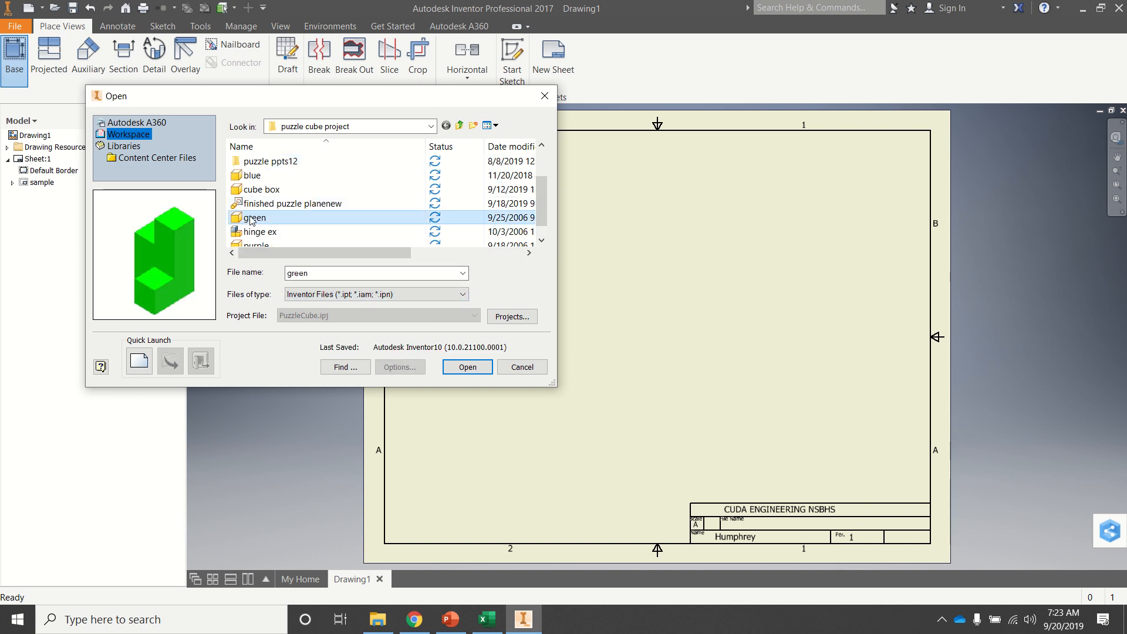
click(467, 368)
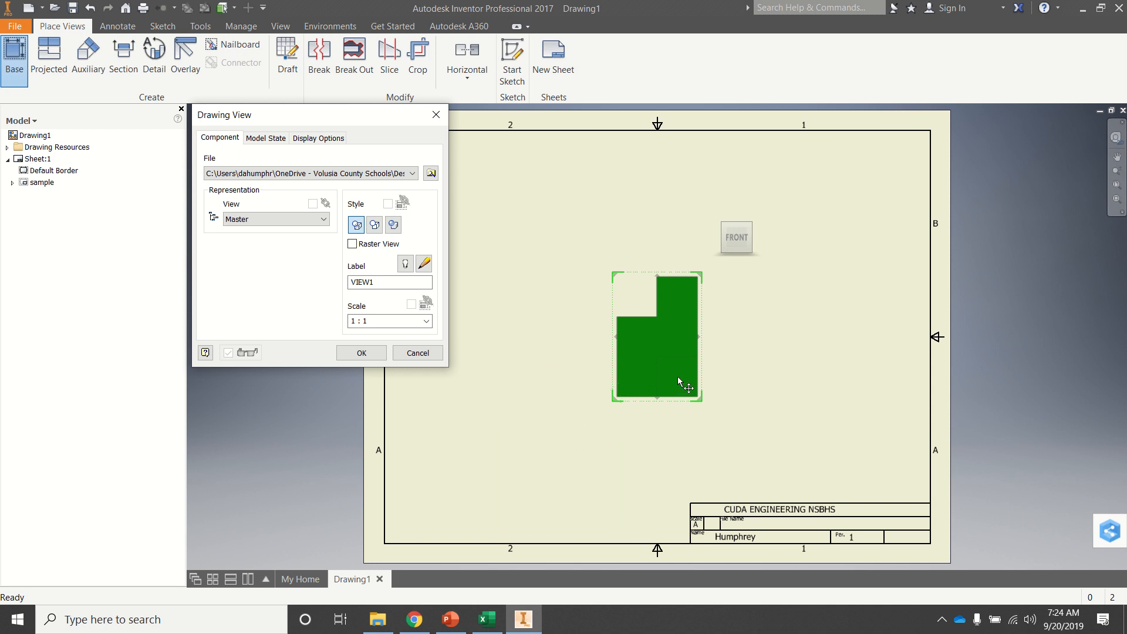
Step: Place the front view in the sheet's lower left area, with projected top, isometric and right side views at 1:1 scale
mouse_move(660, 341)
mouse_down()
mouse_move(498, 436)
mouse_move(689, 453)
mouse_move(689, 430)
mouse_move(472, 425)
mouse_move(526, 423)
mouse_up()
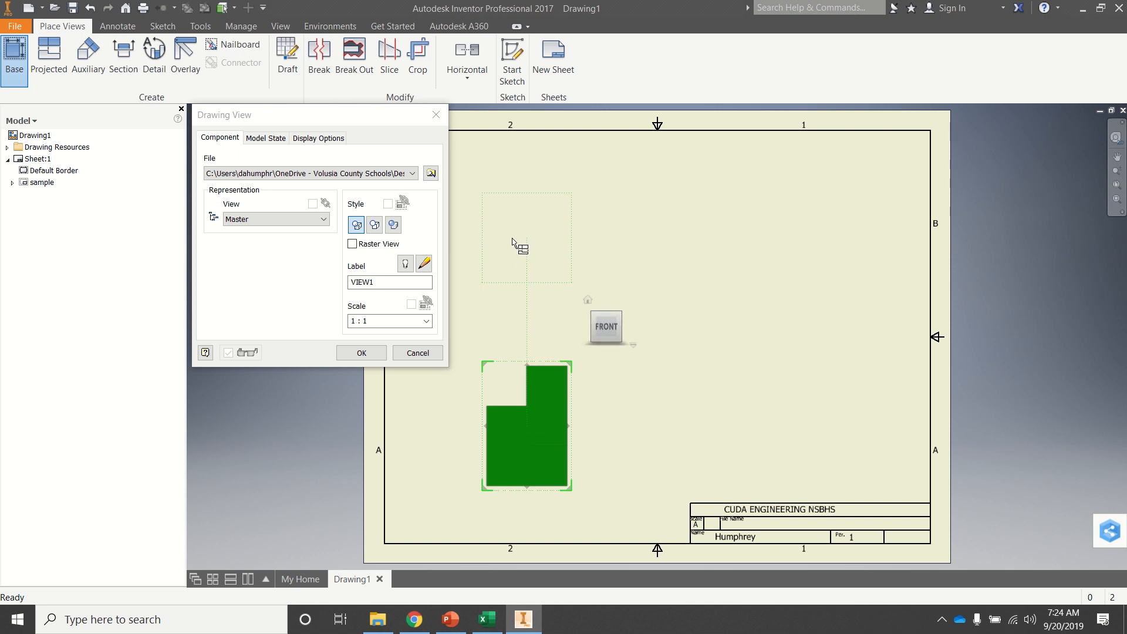
click(509, 232)
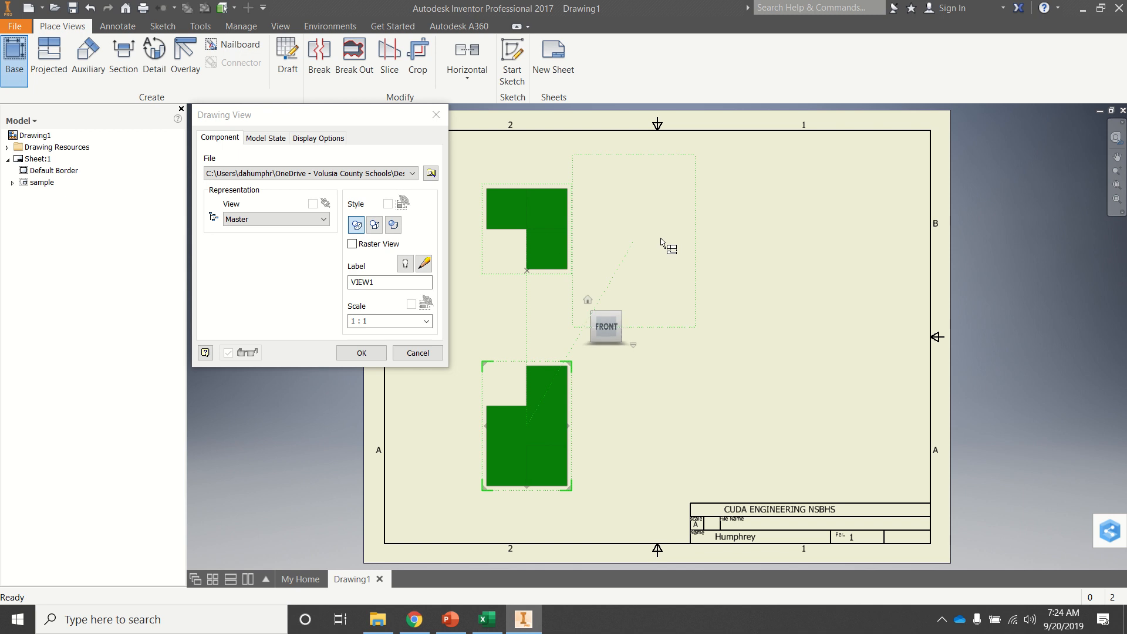
click(807, 248)
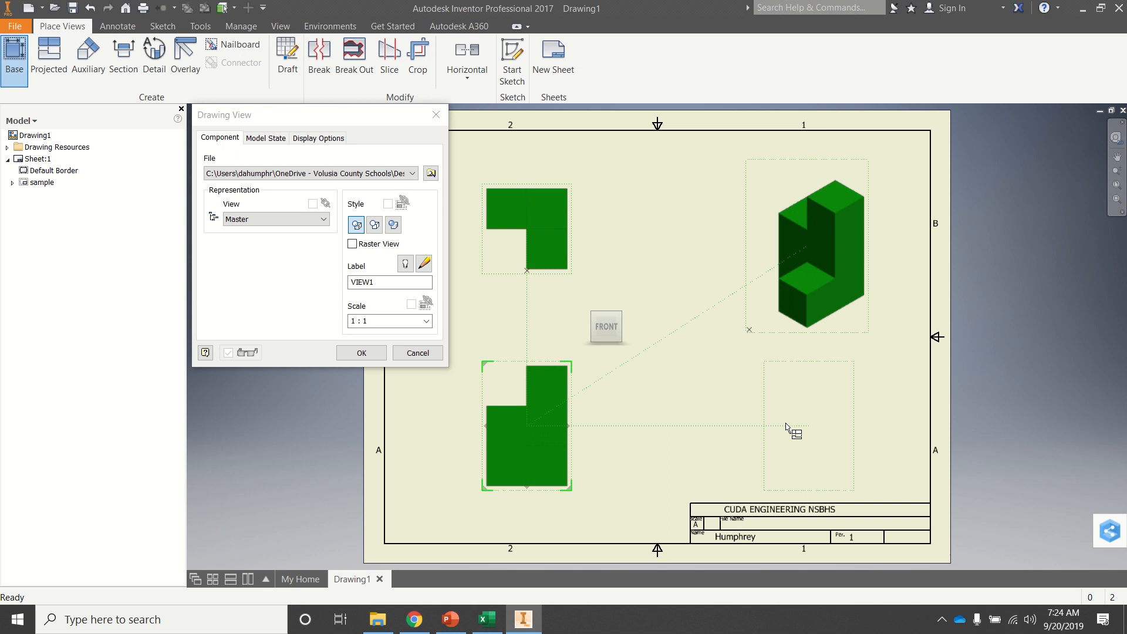
click(808, 424)
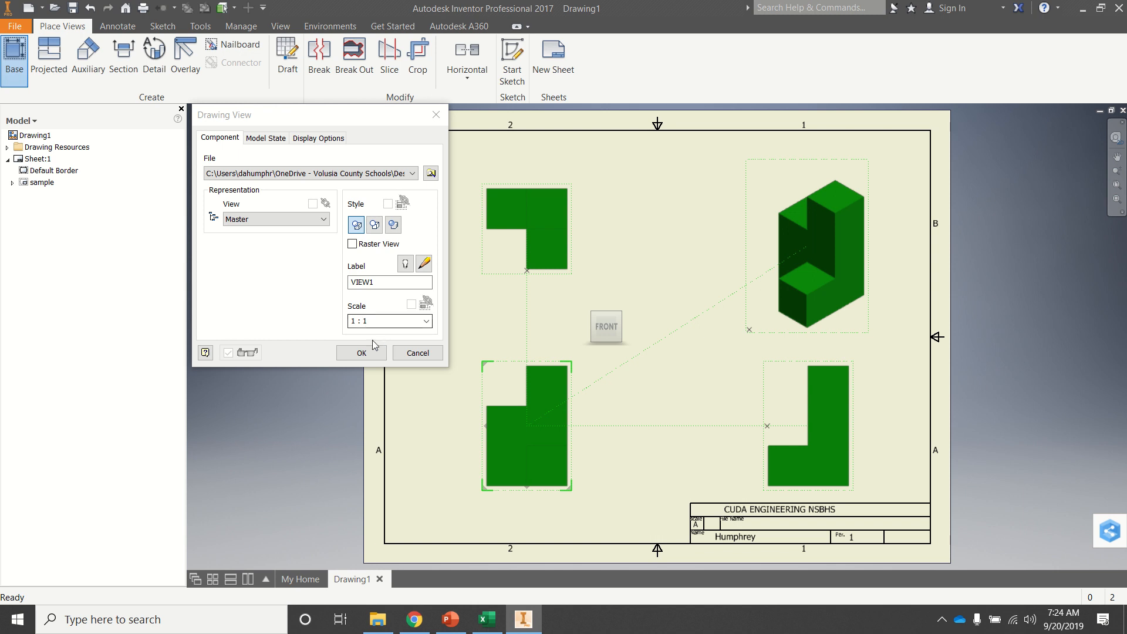
click(362, 353)
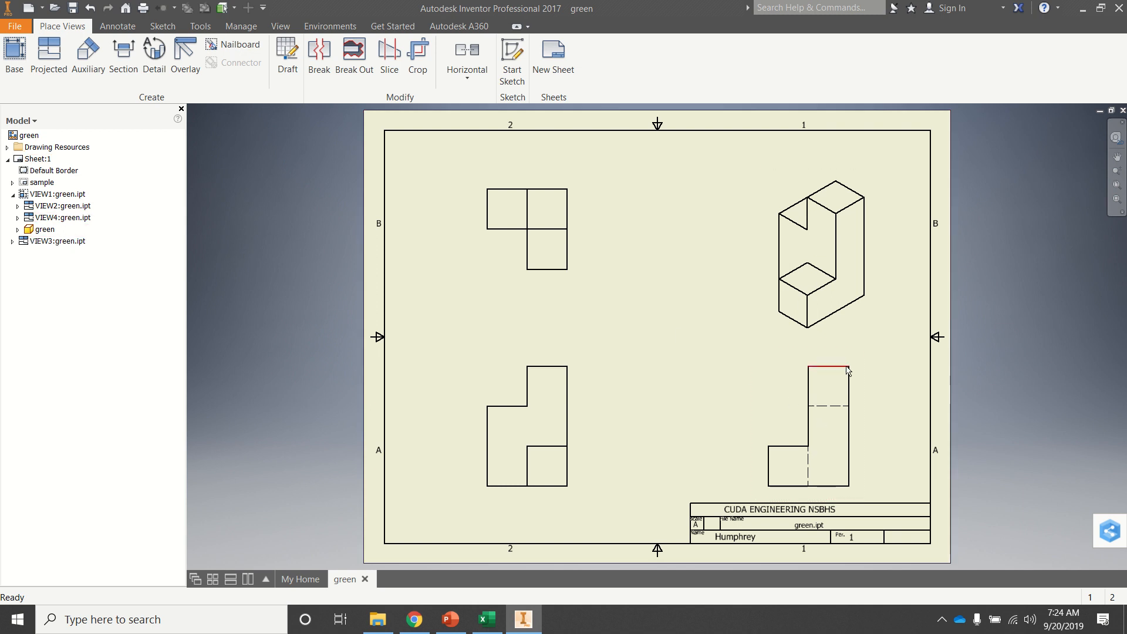
Step: Change the isometric view's display style to Shaded
right_click(822, 242)
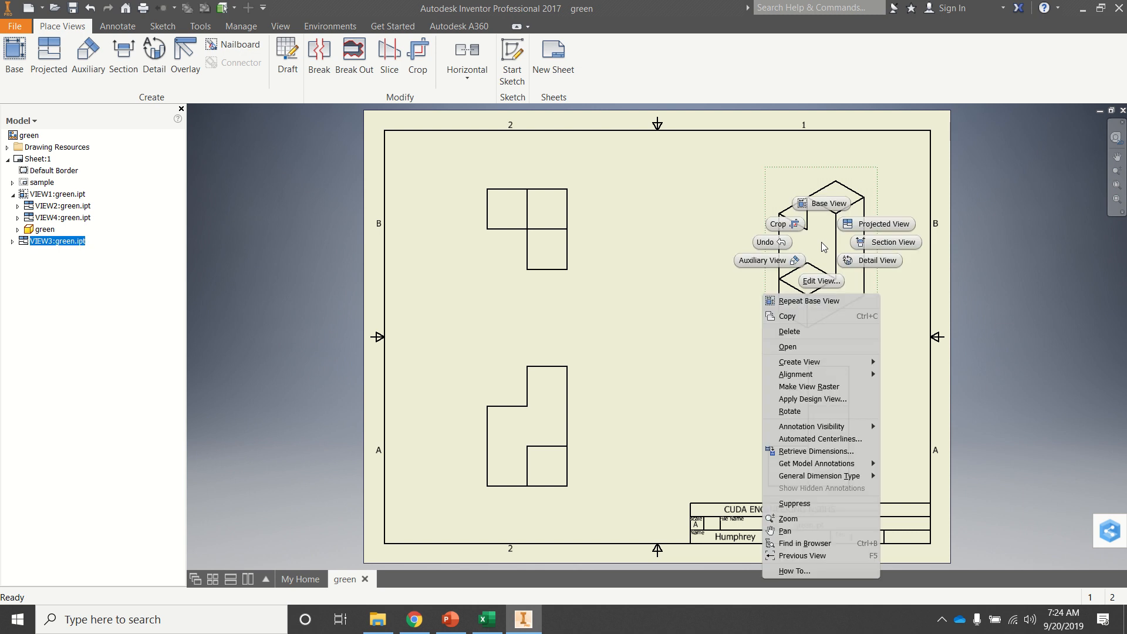
click(814, 284)
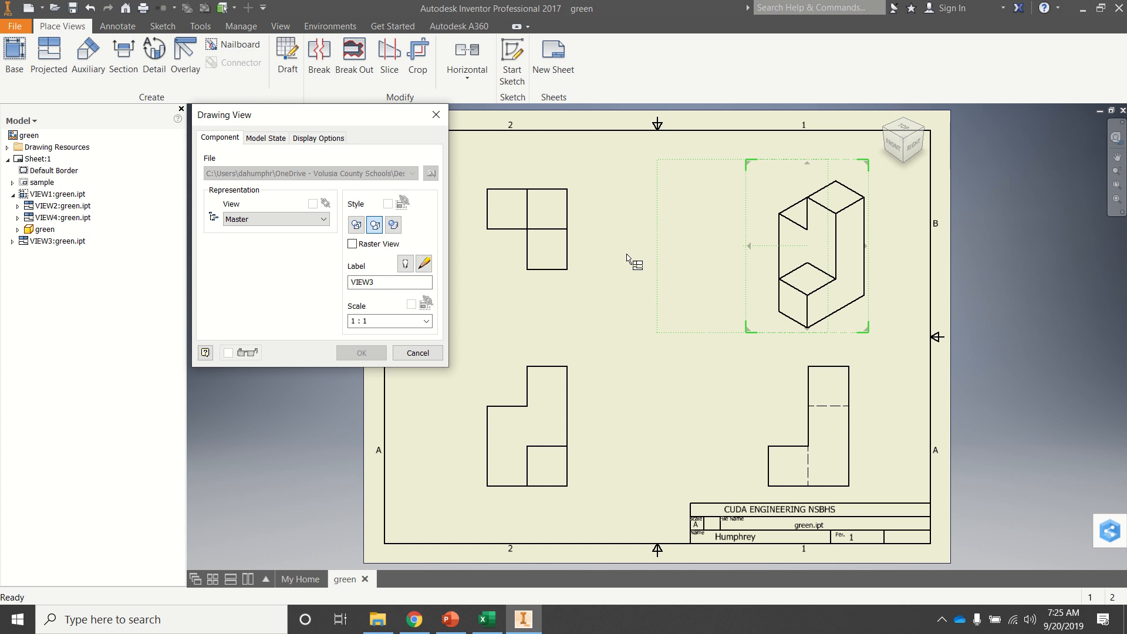
click(394, 225)
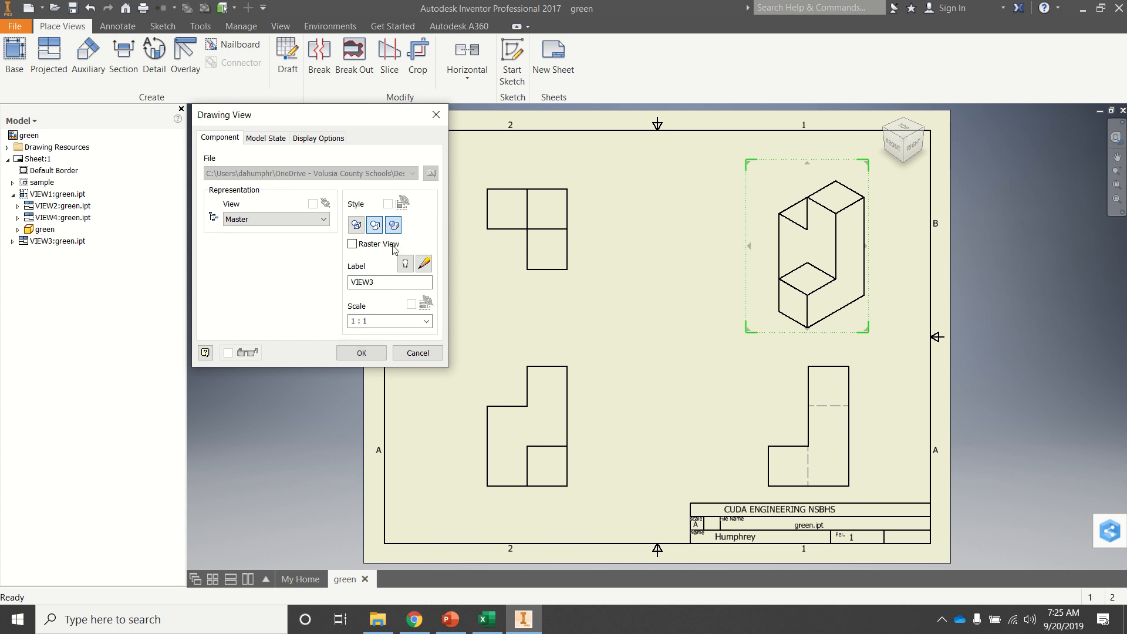
click(365, 353)
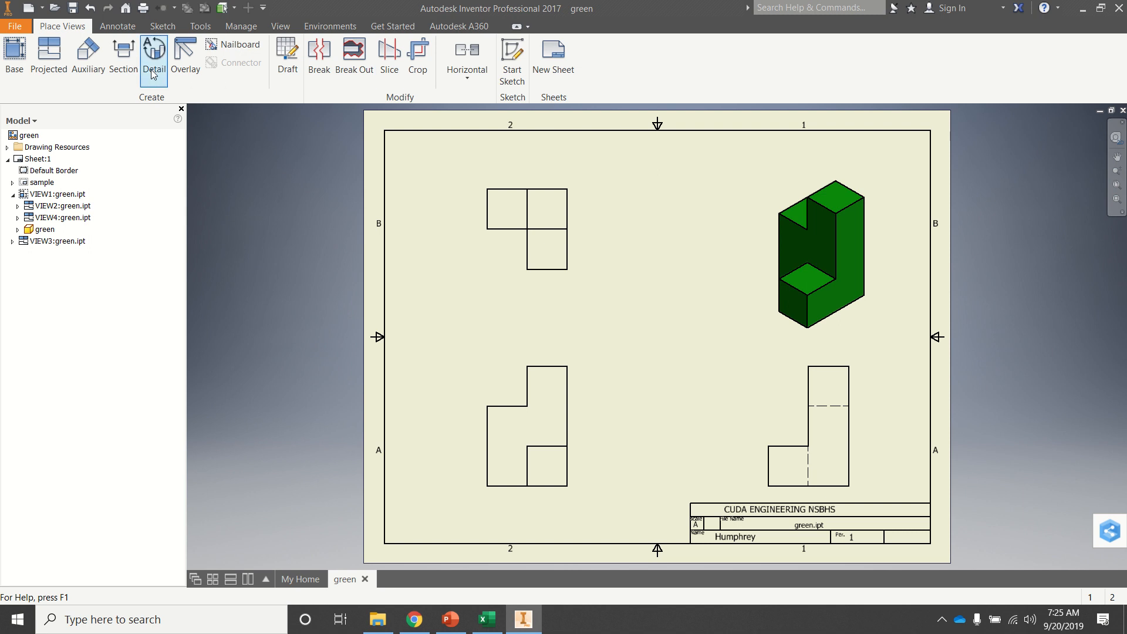
Step: Dimension the width of the front view's upper section above the view, turning off editing of dimensions when created
click(122, 23)
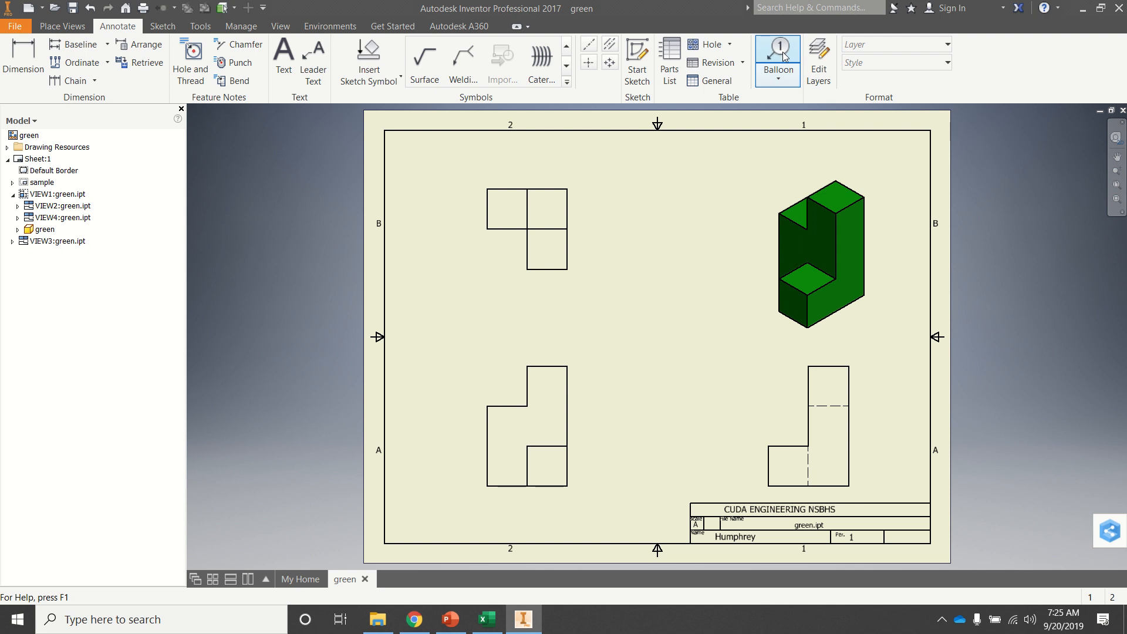
click(21, 61)
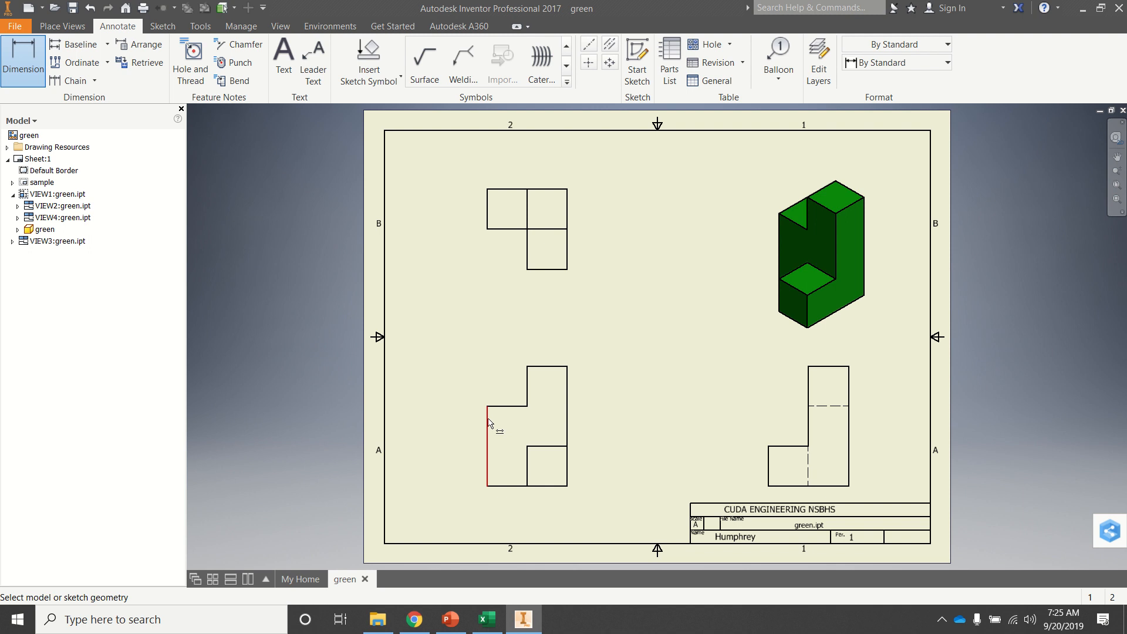
click(527, 389)
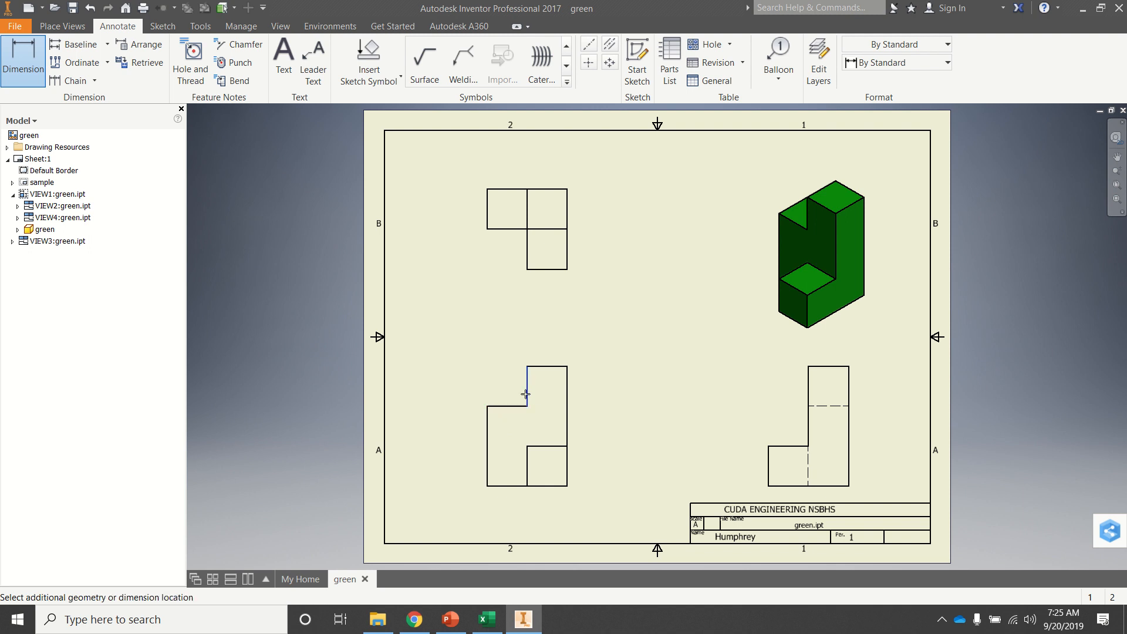
click(567, 396)
click(550, 351)
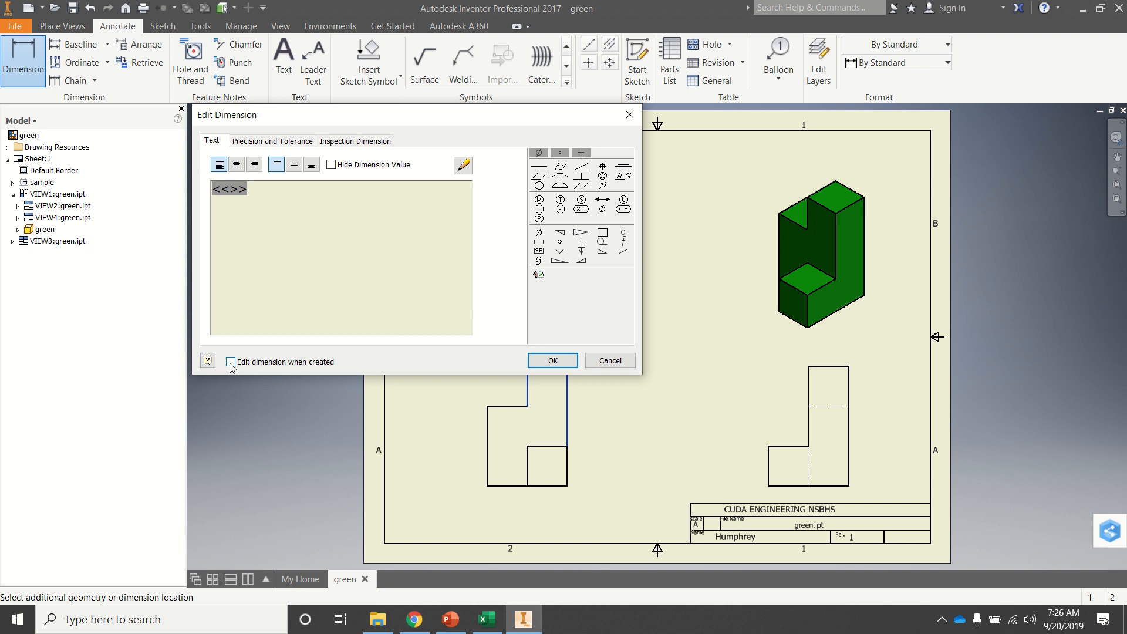
click(535, 360)
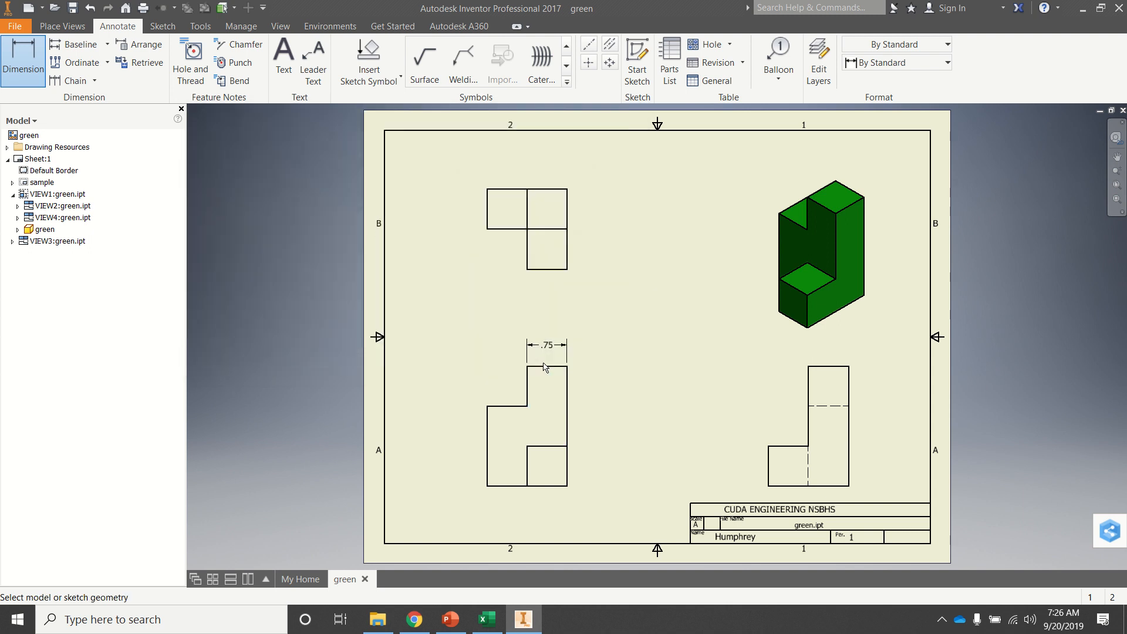
Step: Dimension the front view's overall width, placing it above the upper section's width dimension
click(487, 432)
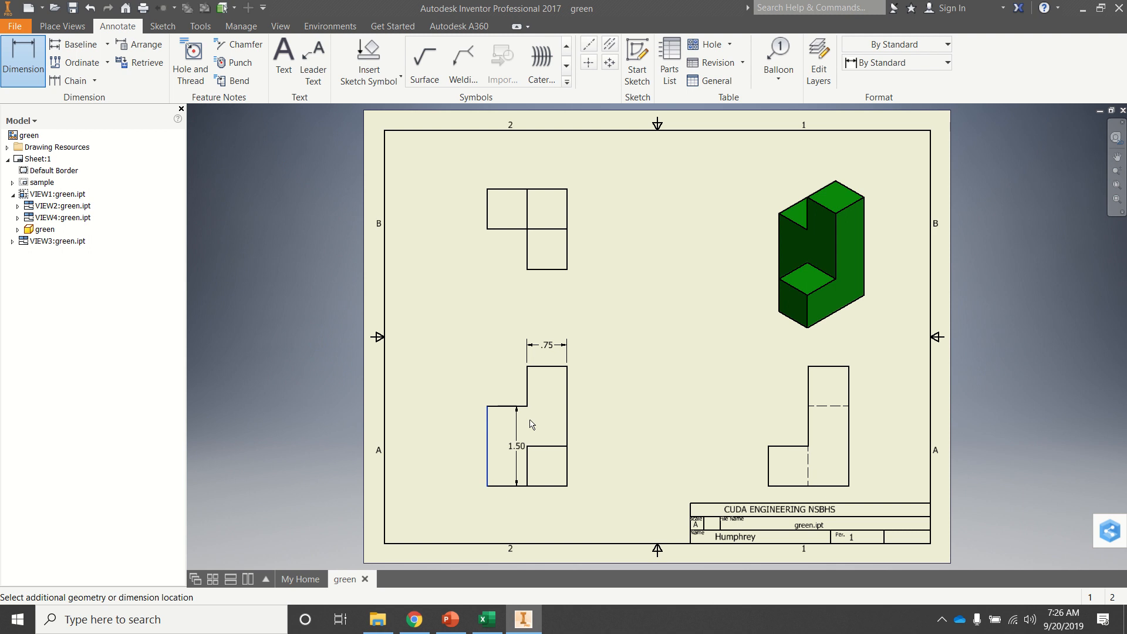
click(567, 420)
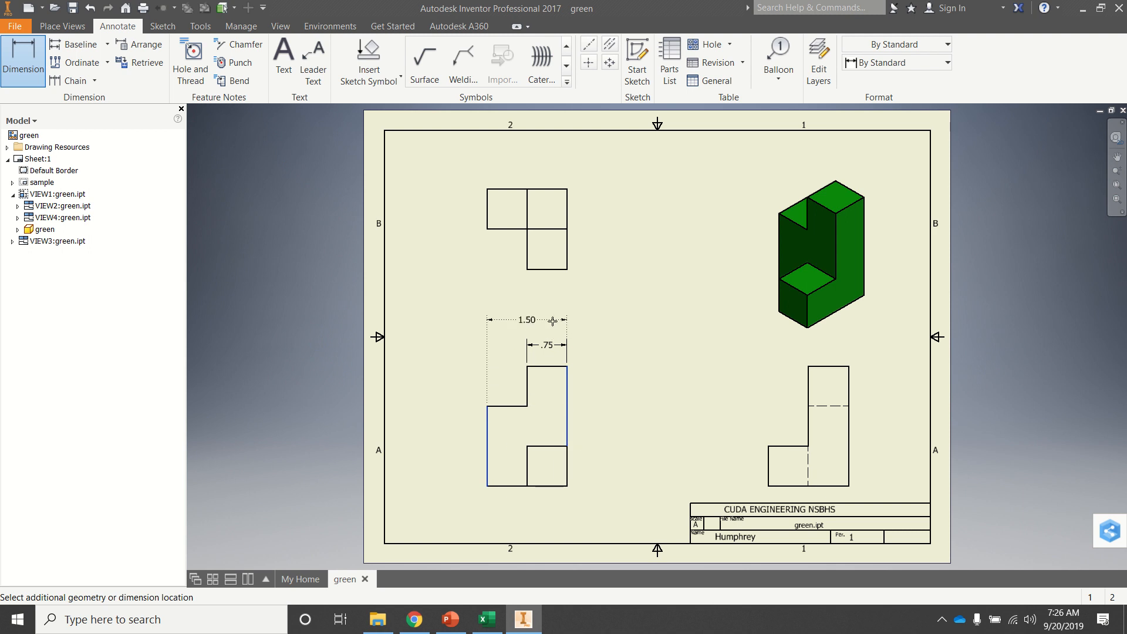
click(552, 321)
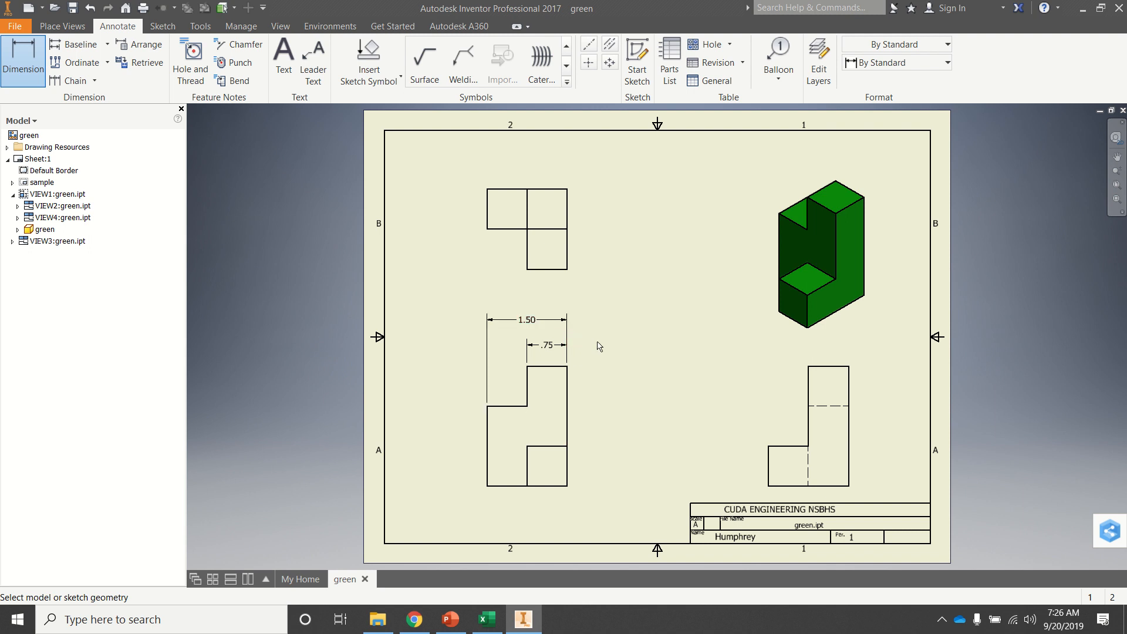
Step: Dimension the height of the front view's small lower square and the view's overall height, both to the right of the view
click(554, 486)
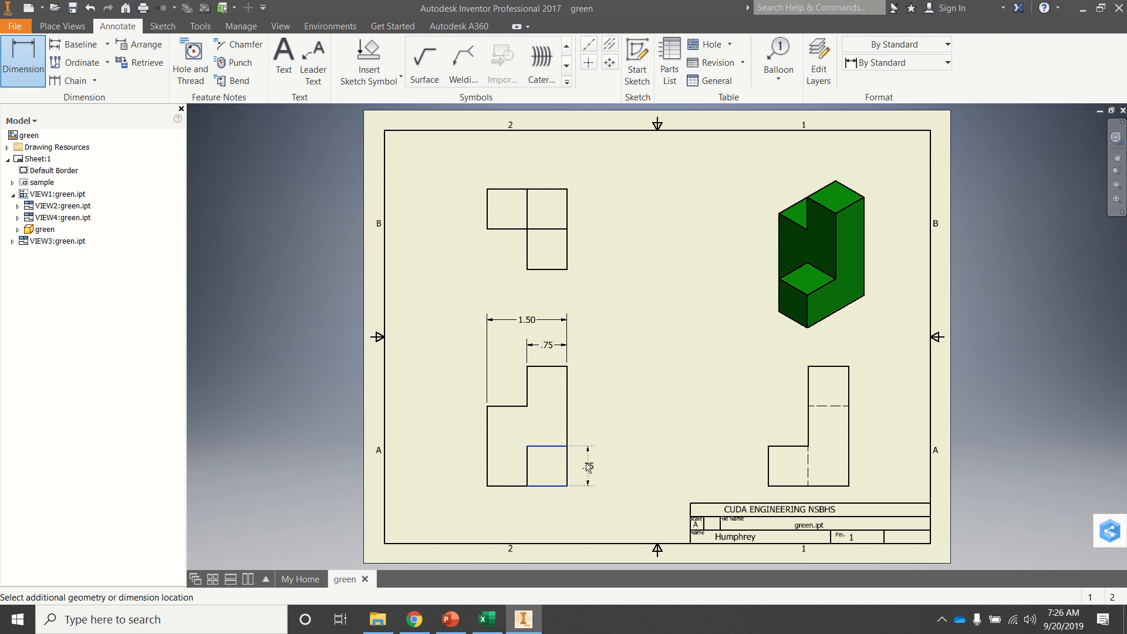
click(588, 466)
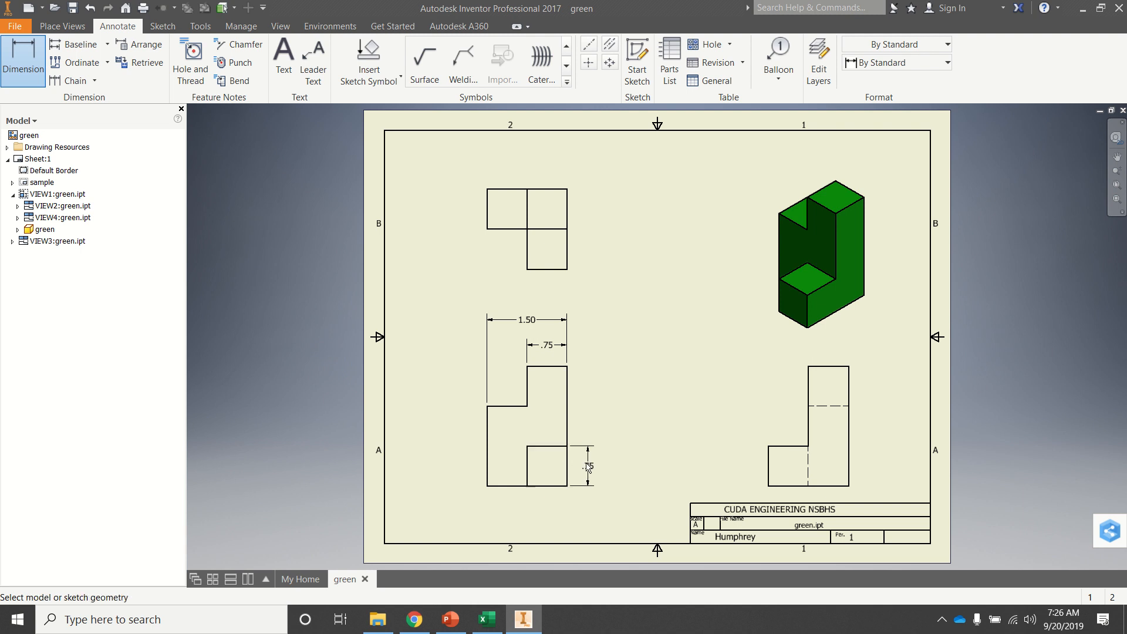
click(555, 486)
click(546, 367)
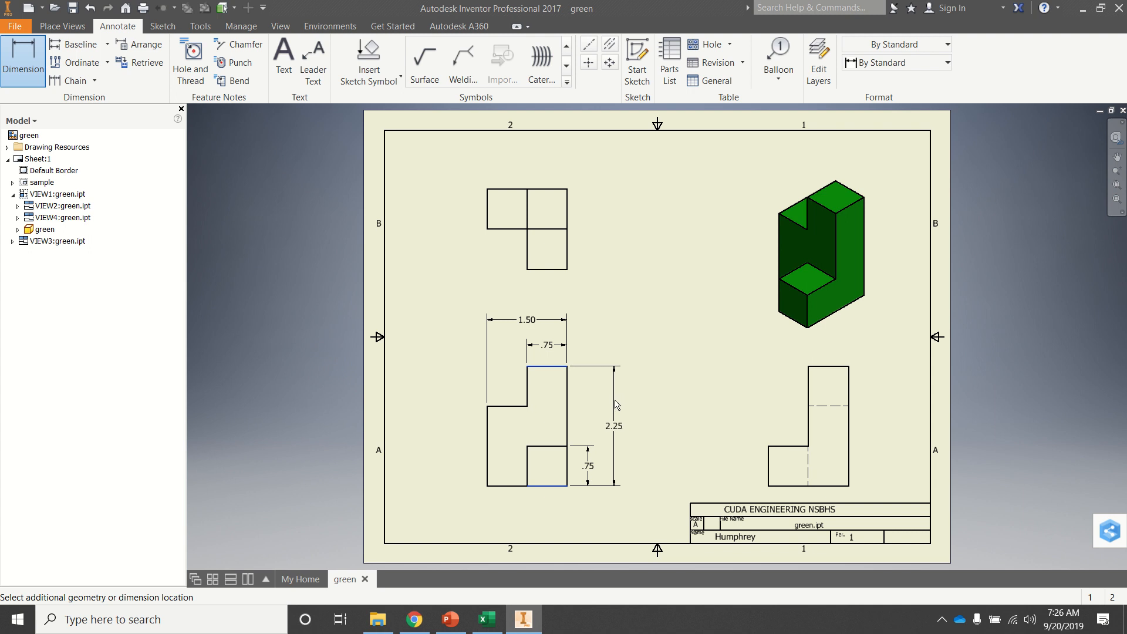
click(613, 404)
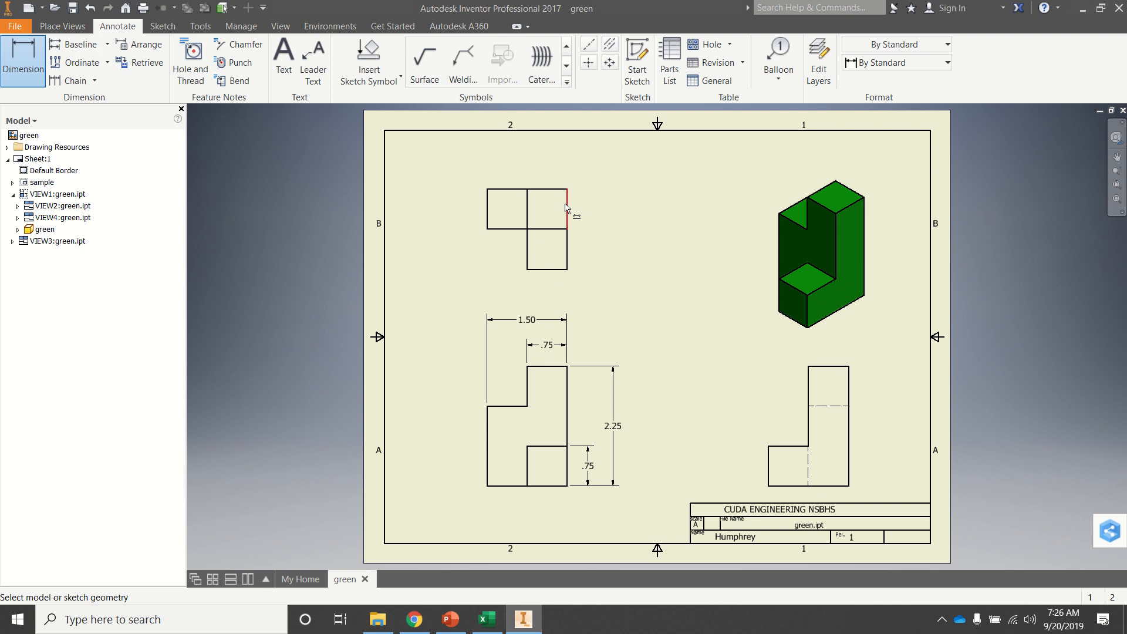
Step: Dimension the depth of the top view's upper right square and the view's overall depth, both to the right of the view
click(548, 229)
click(548, 189)
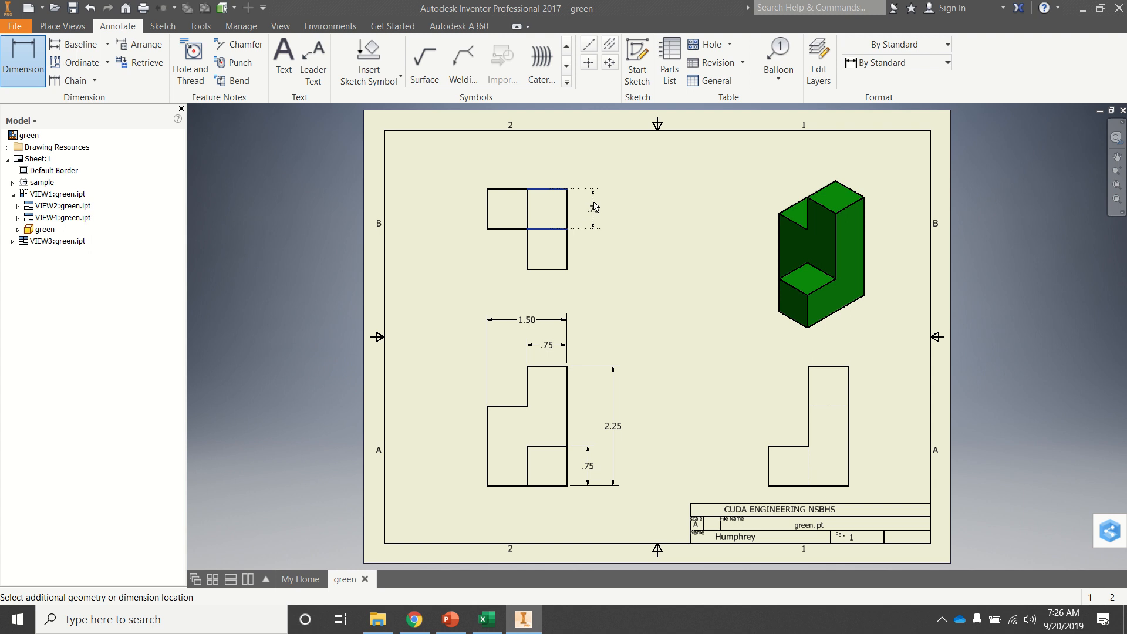
click(595, 205)
click(544, 270)
click(546, 189)
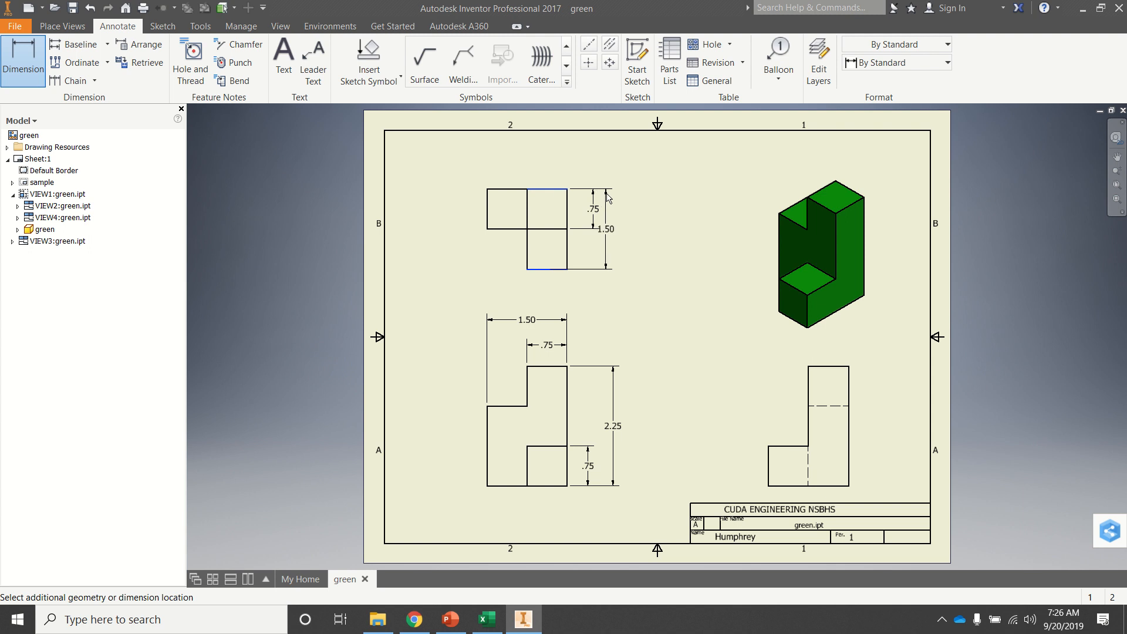
click(611, 194)
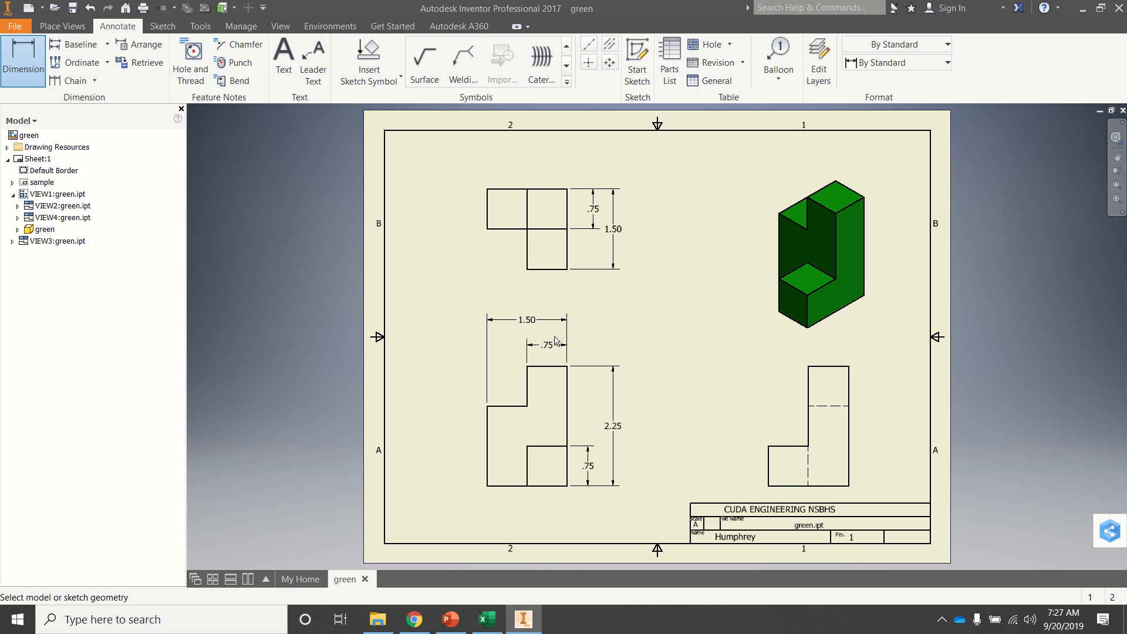
Step: Dimension the width of the top view's lower square, placing the dimension below the view
click(527, 253)
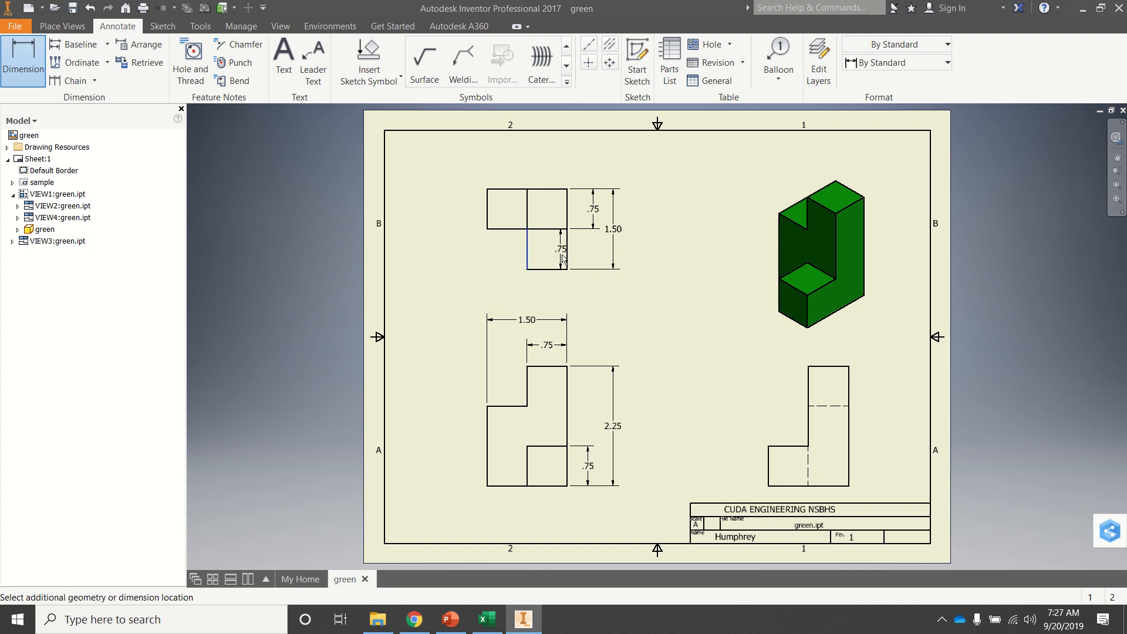
click(567, 258)
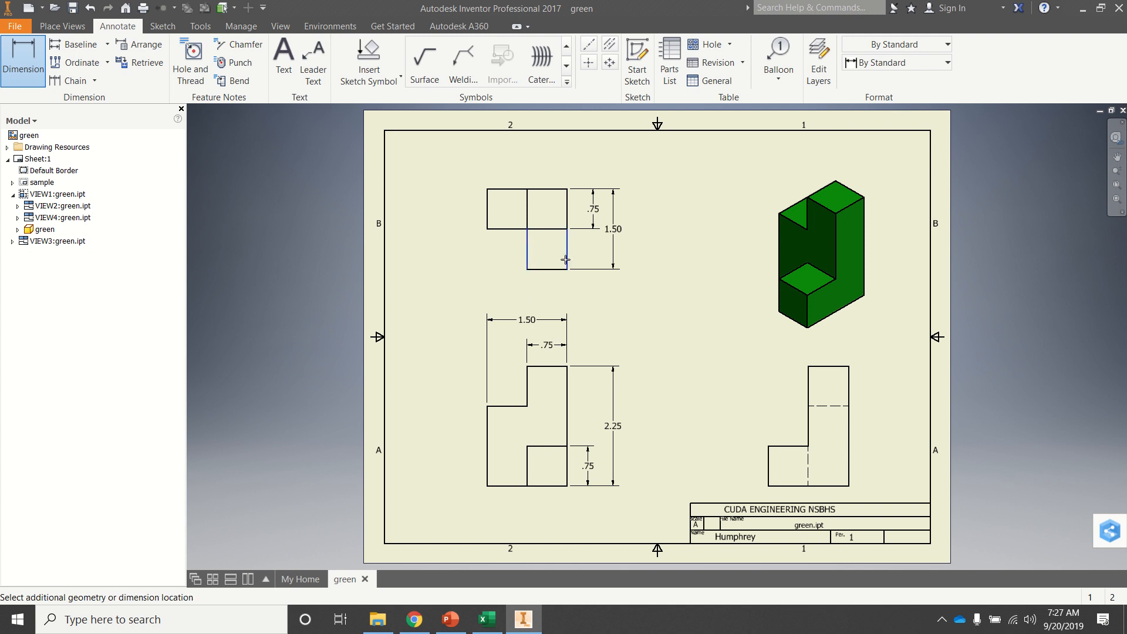
click(560, 294)
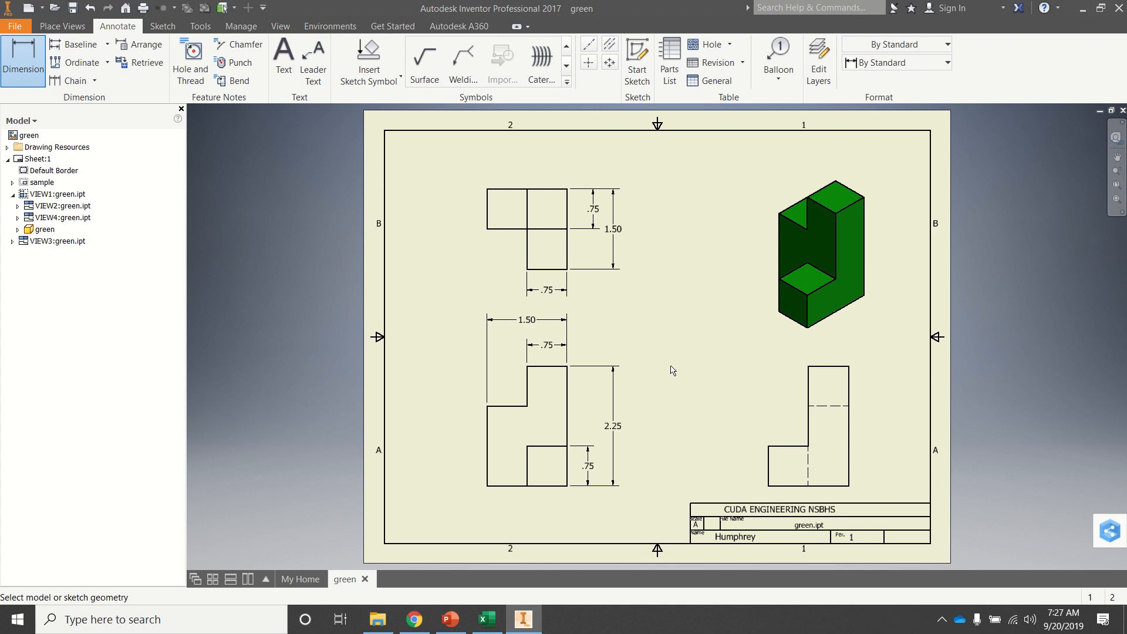
key(Escape)
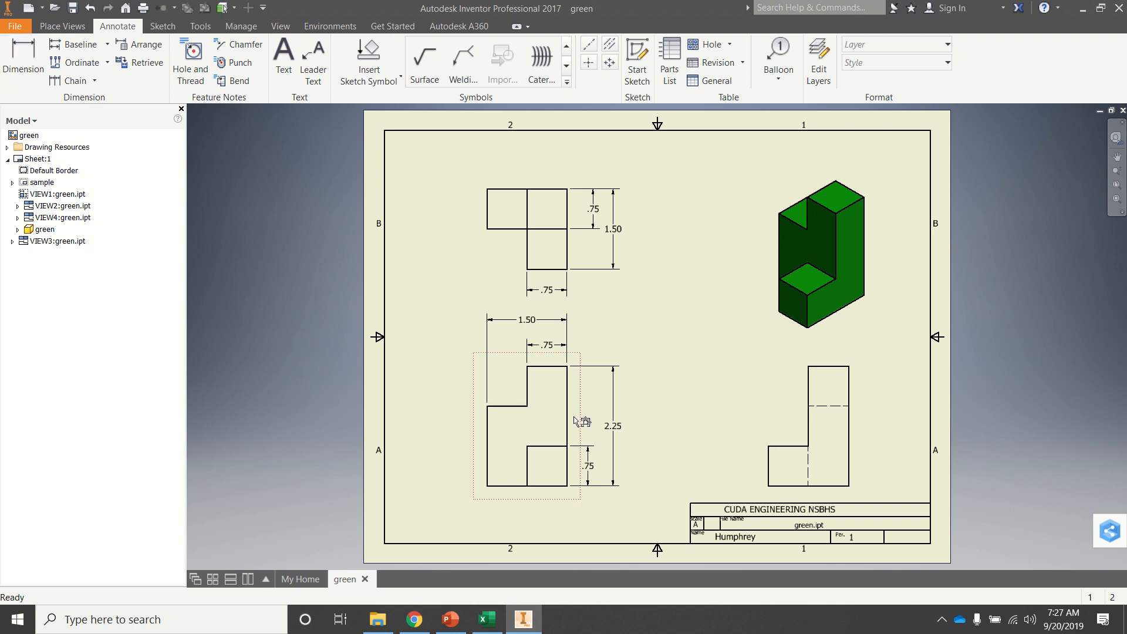
Step: Shift the overall depth, width and height dimension texts out of line with the neighbouring smaller dimension texts, and save the drawing
click(613, 251)
drag(615, 234, 616, 246)
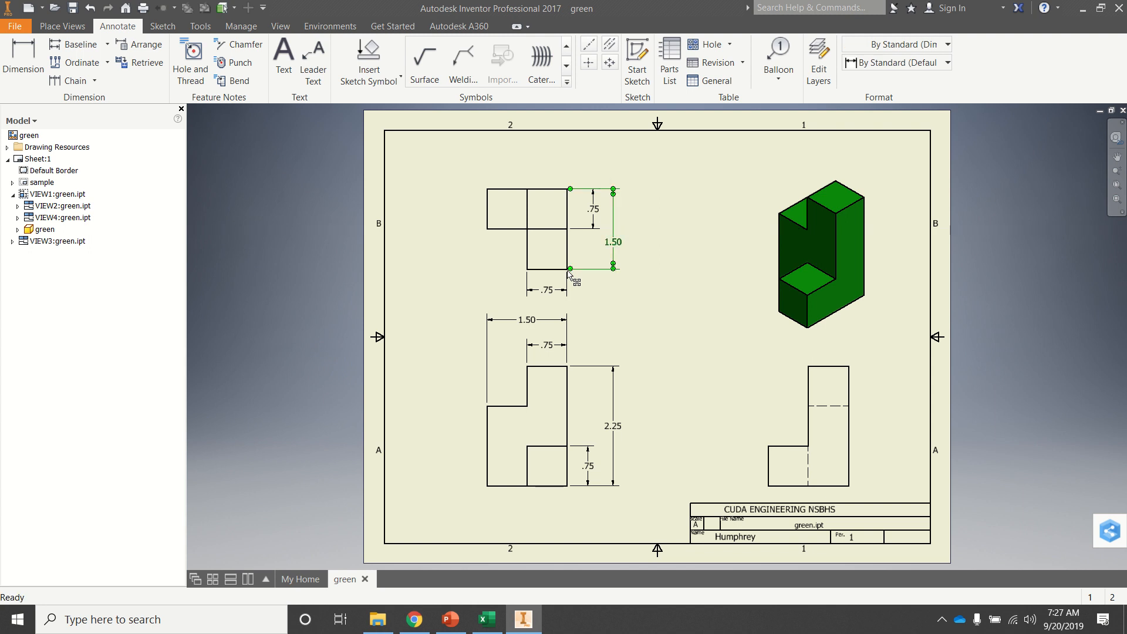
drag(525, 325, 509, 325)
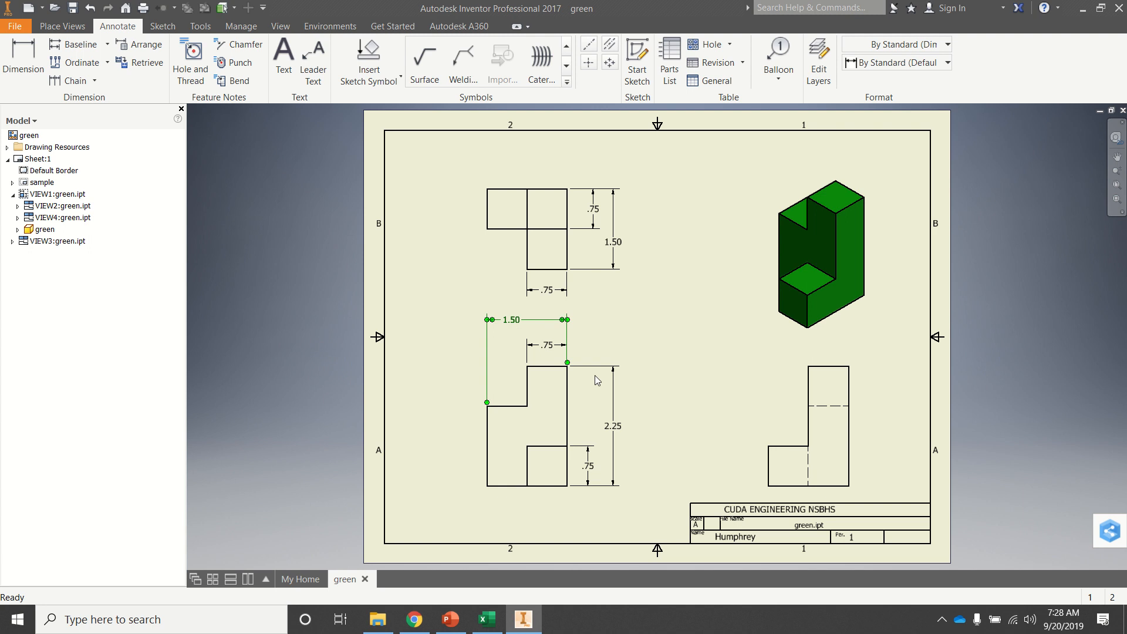
click(613, 427)
drag(614, 430, 611, 421)
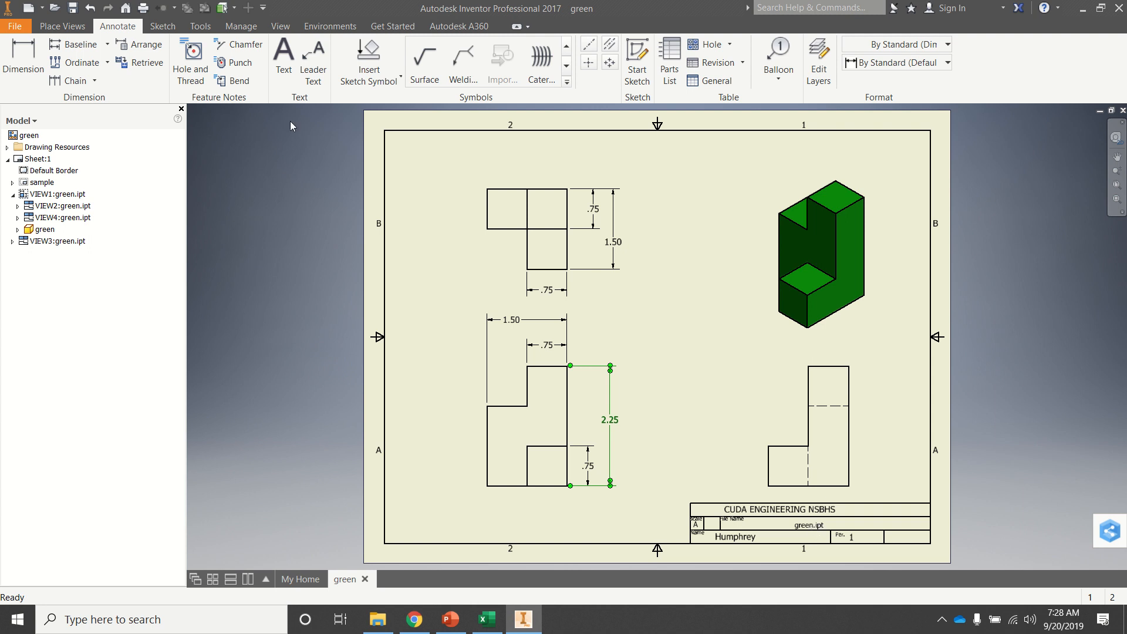
click(73, 9)
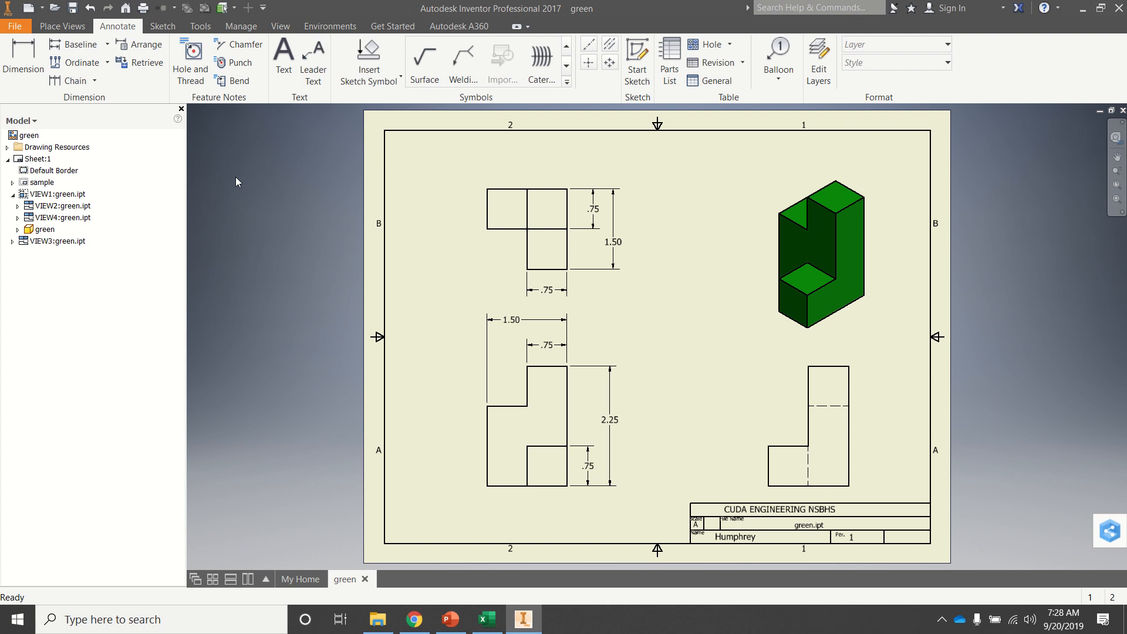
Step: Return to the home page and create a new drawing from the default drawing template
click(18, 25)
click(281, 509)
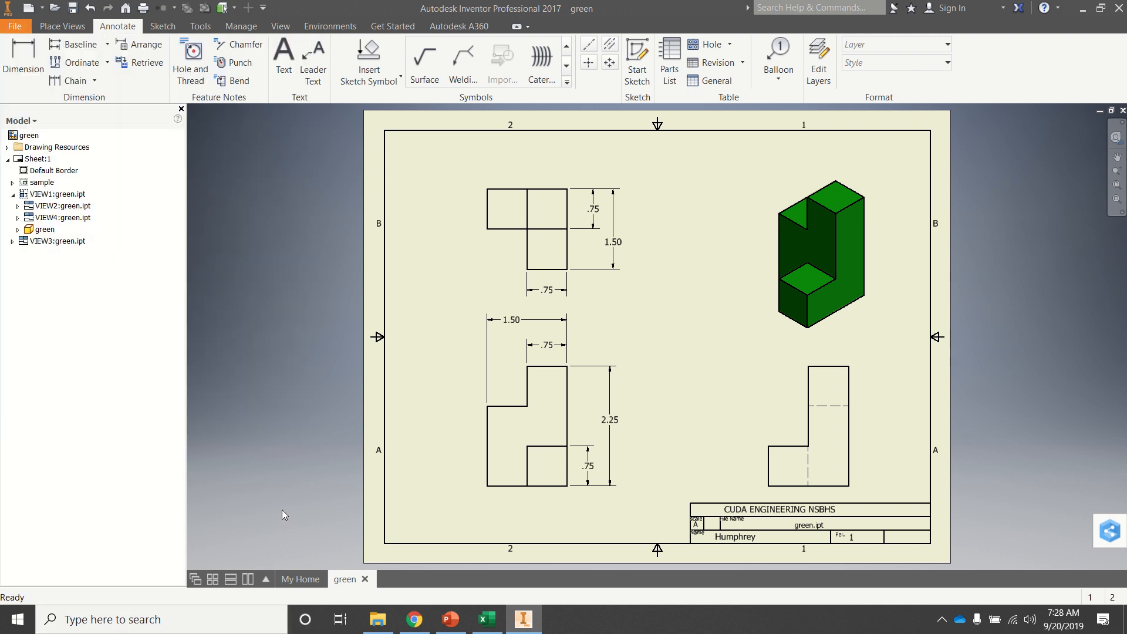
click(292, 579)
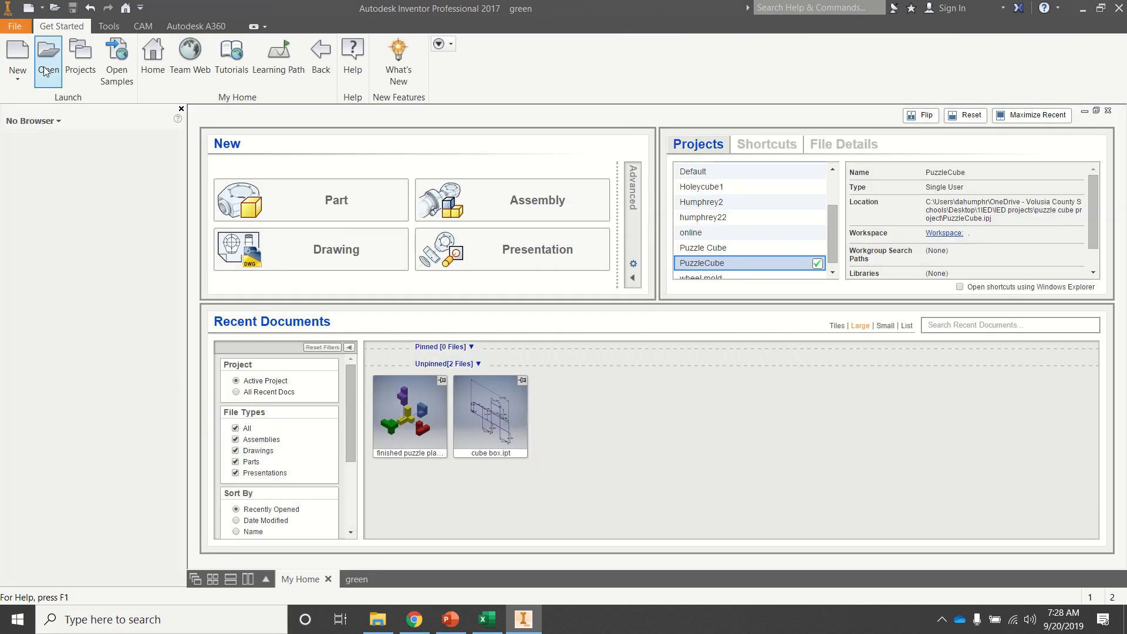
click(303, 254)
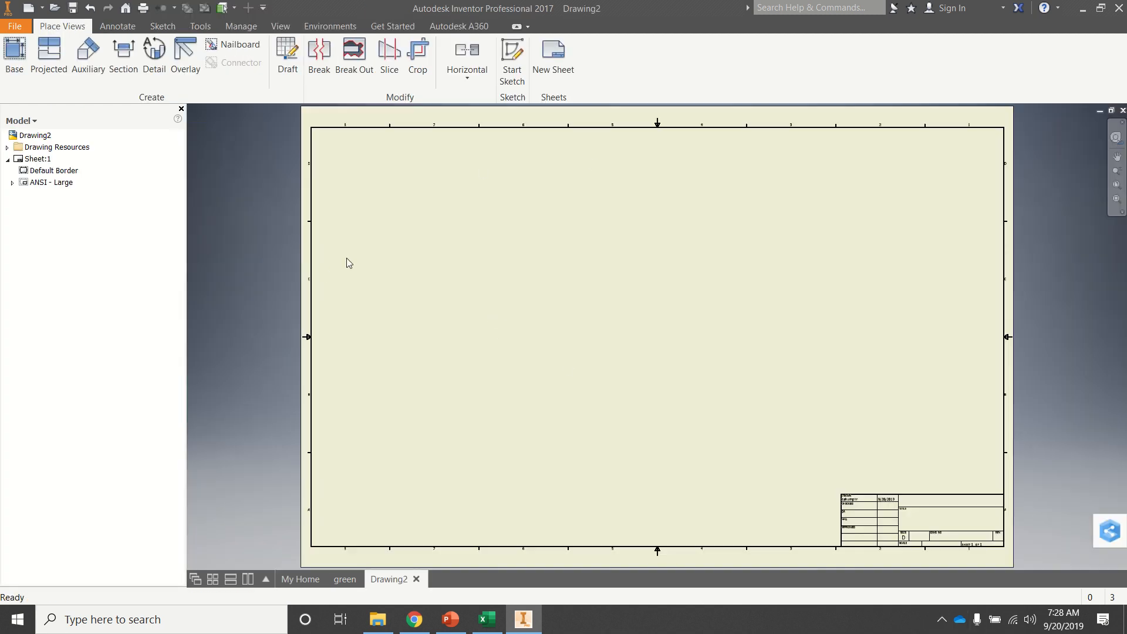
Step: Return to the home page and open the new file templates to examine the NSBMultiview.idw drawing template
click(300, 579)
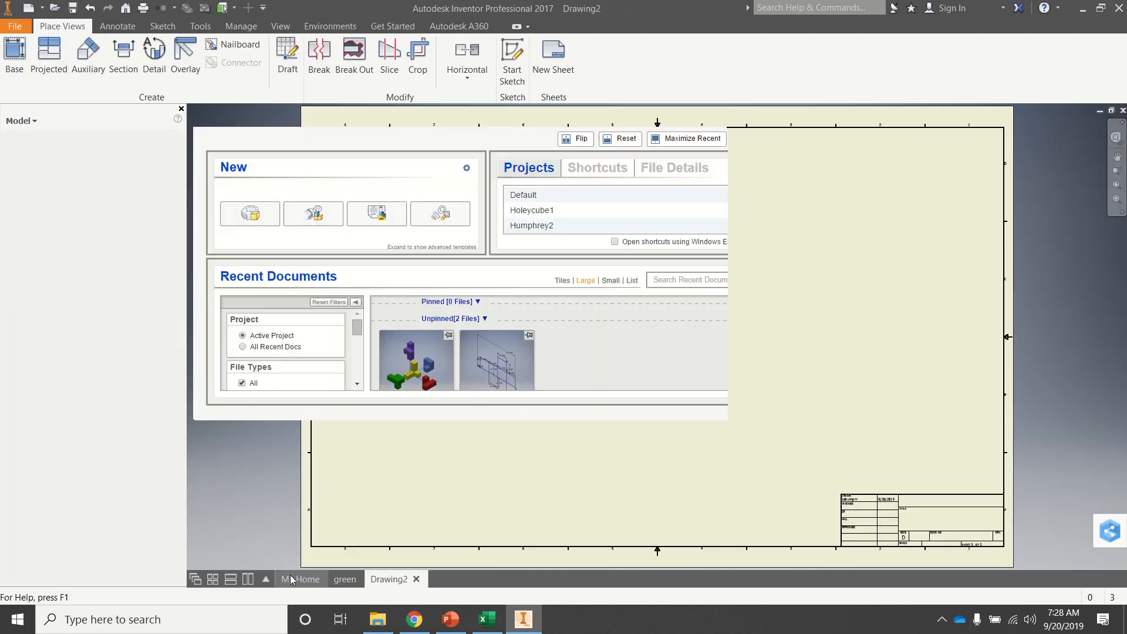
click(18, 51)
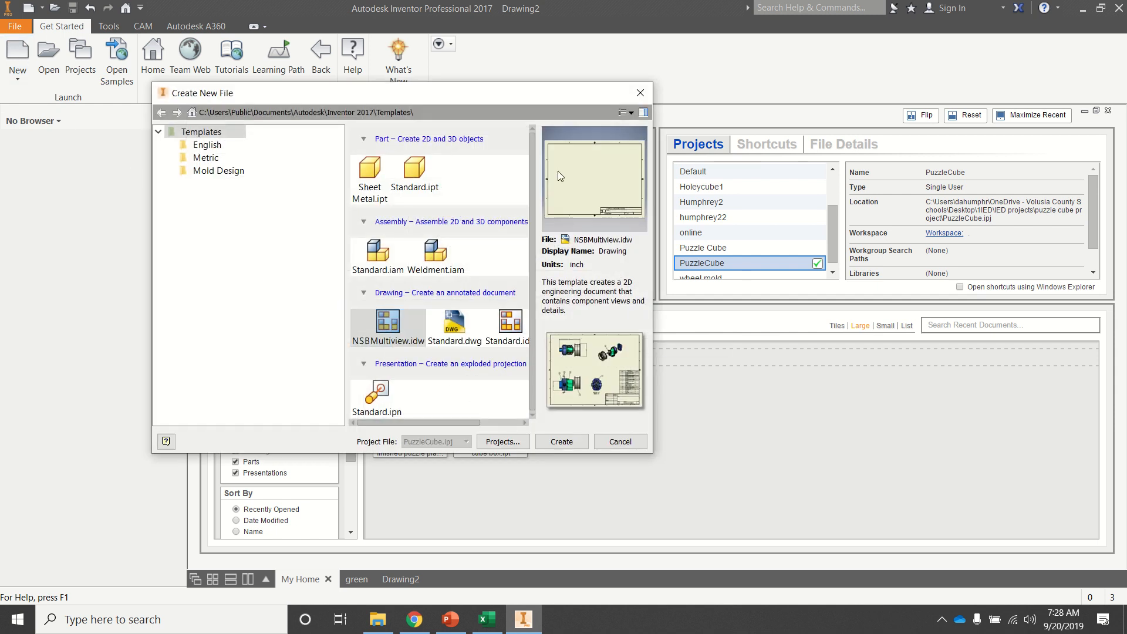
mouse_move(512, 30)
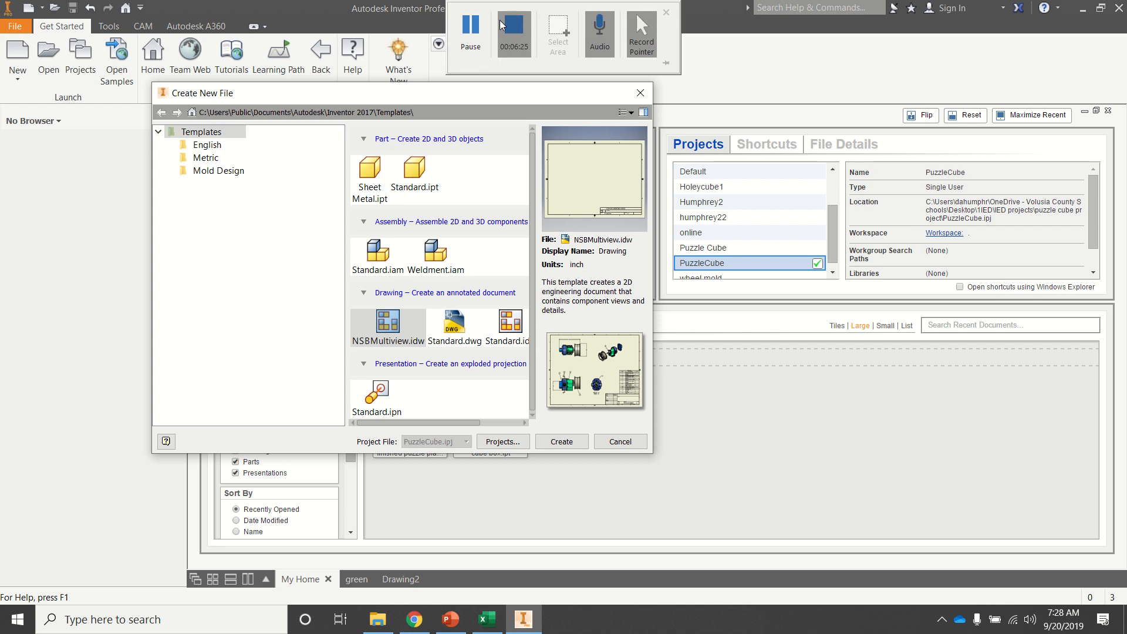